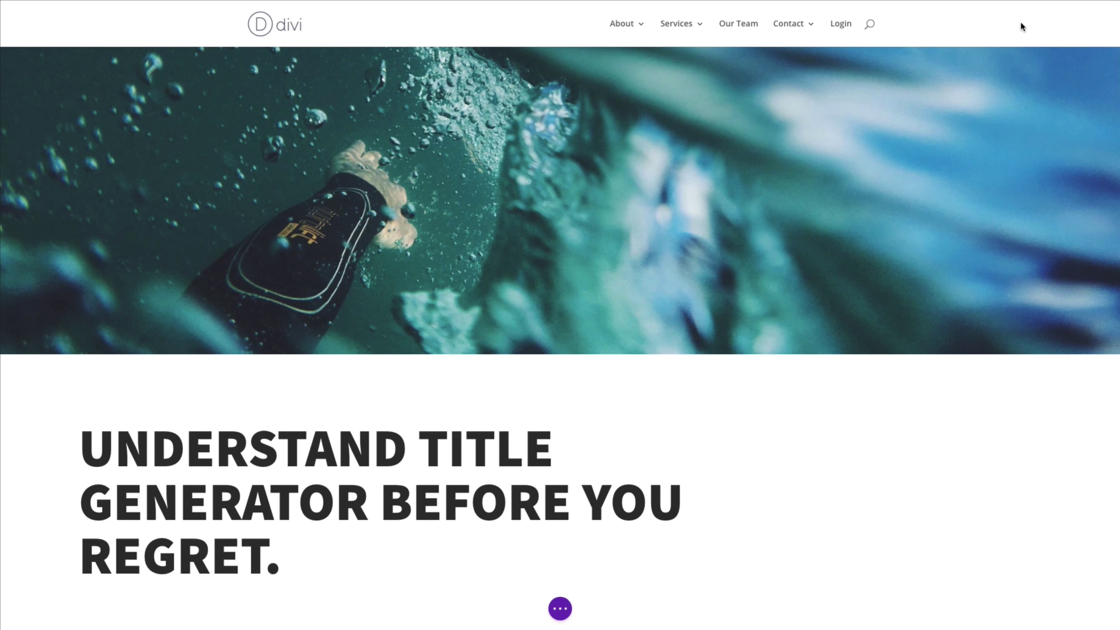
Step: Scroll to the headline text module and open its settings
{"action": "mouse_move", "coordinate": [613, 207]}
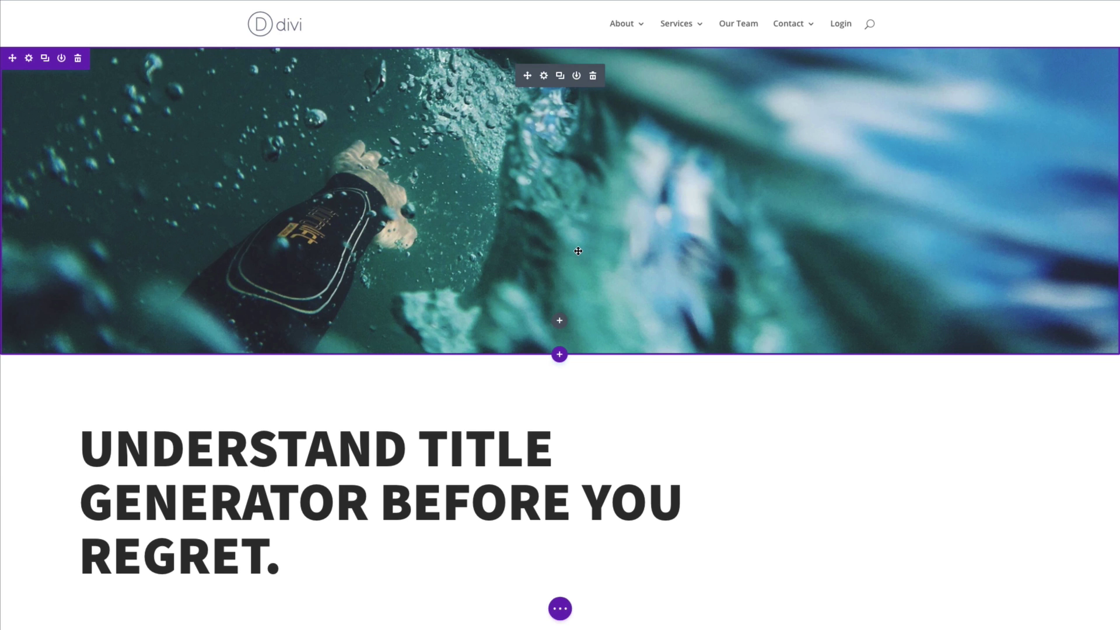
{"action": "scroll", "coordinate": [578, 250], "scroll_direction": "down", "scroll_amount": 2}
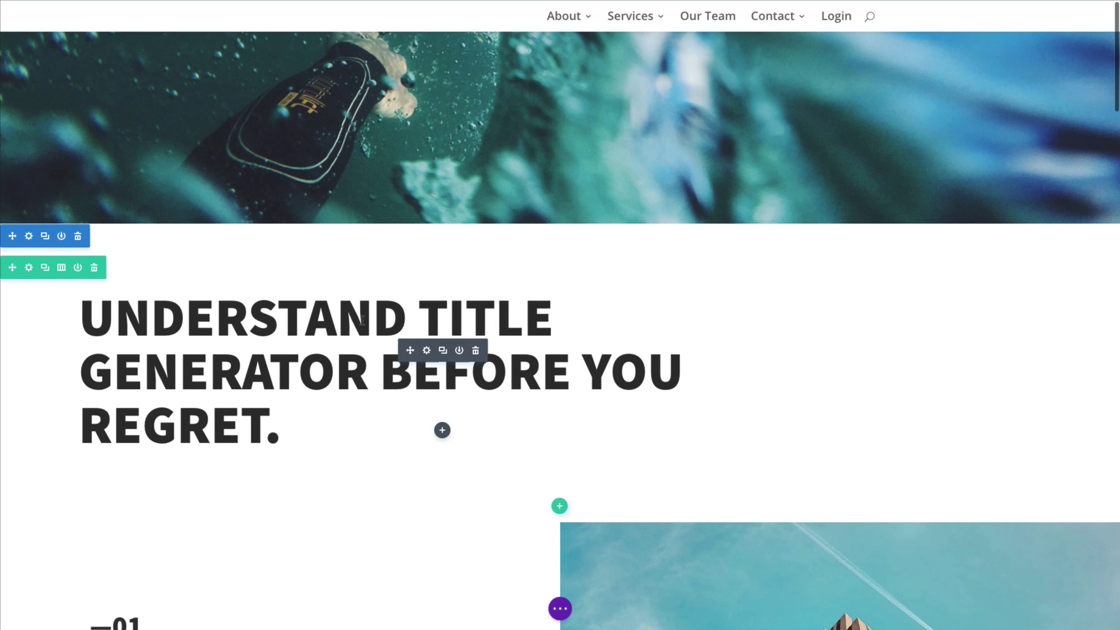
{"action": "scroll", "coordinate": [538, 235], "scroll_direction": "down", "scroll_amount": 5}
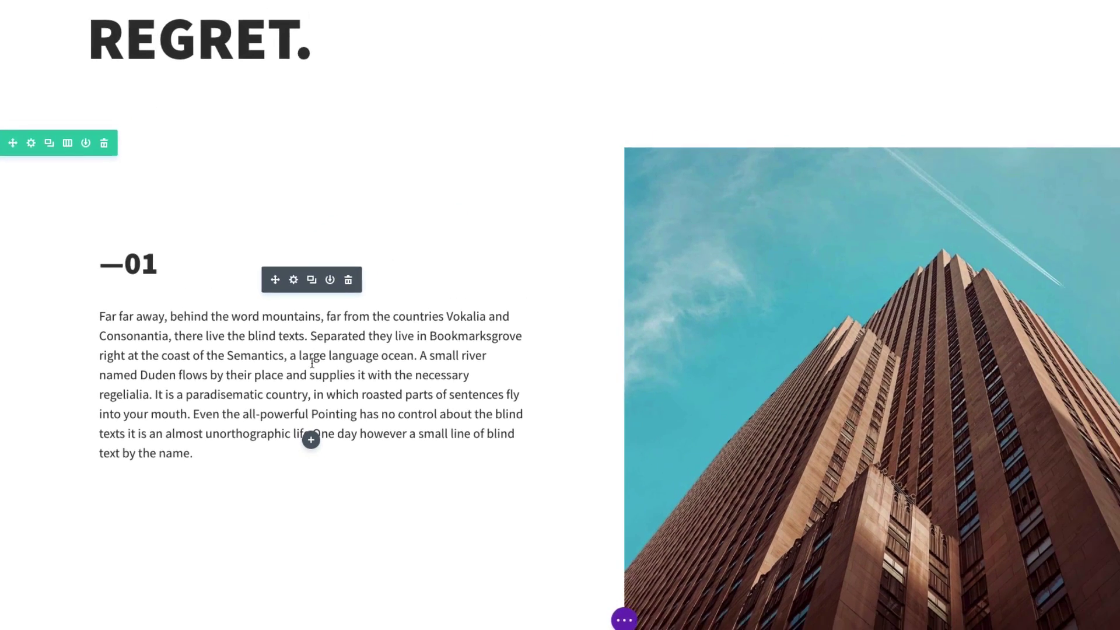
{"action": "scroll", "coordinate": [463, 355], "scroll_direction": "down", "scroll_amount": 6}
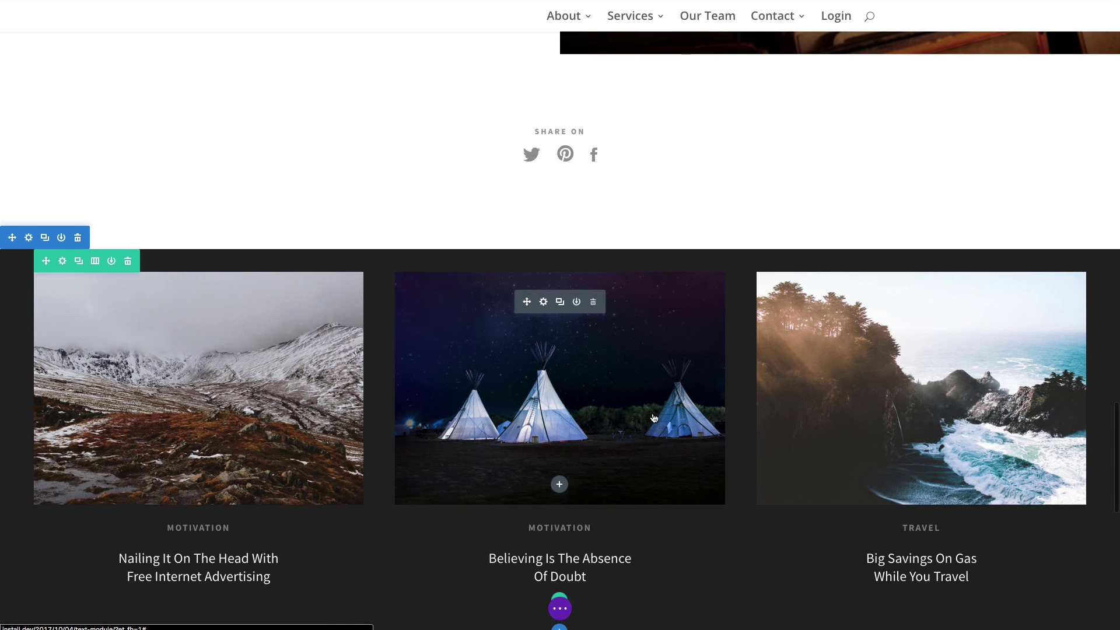
{"action": "scroll", "coordinate": [660, 412], "scroll_direction": "up", "scroll_amount": 20}
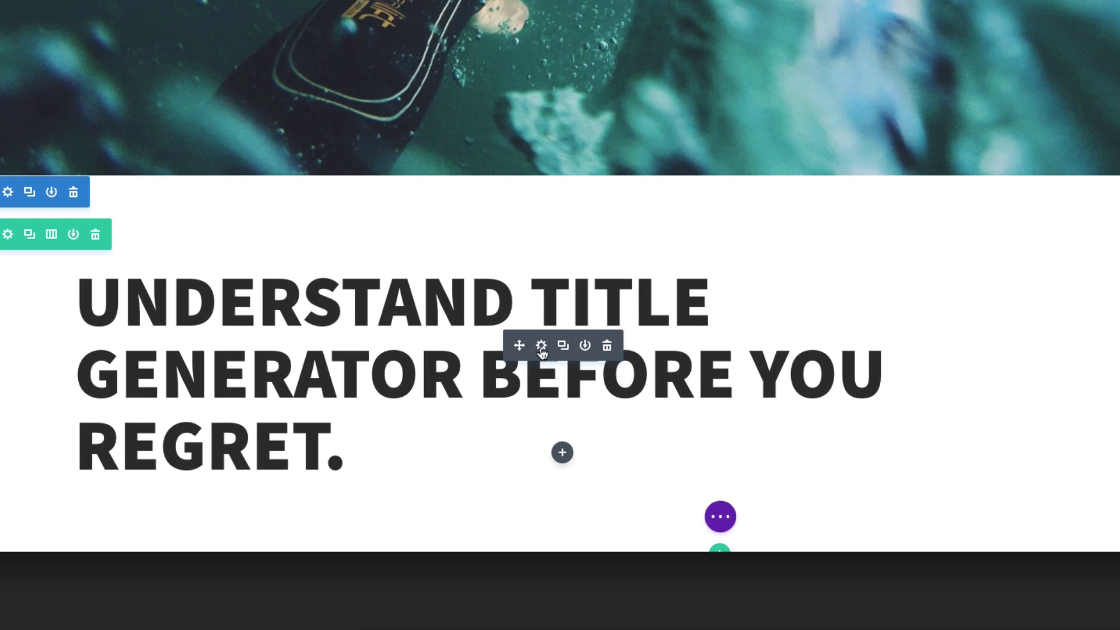
{"action": "left_click", "coordinate": [541, 345]}
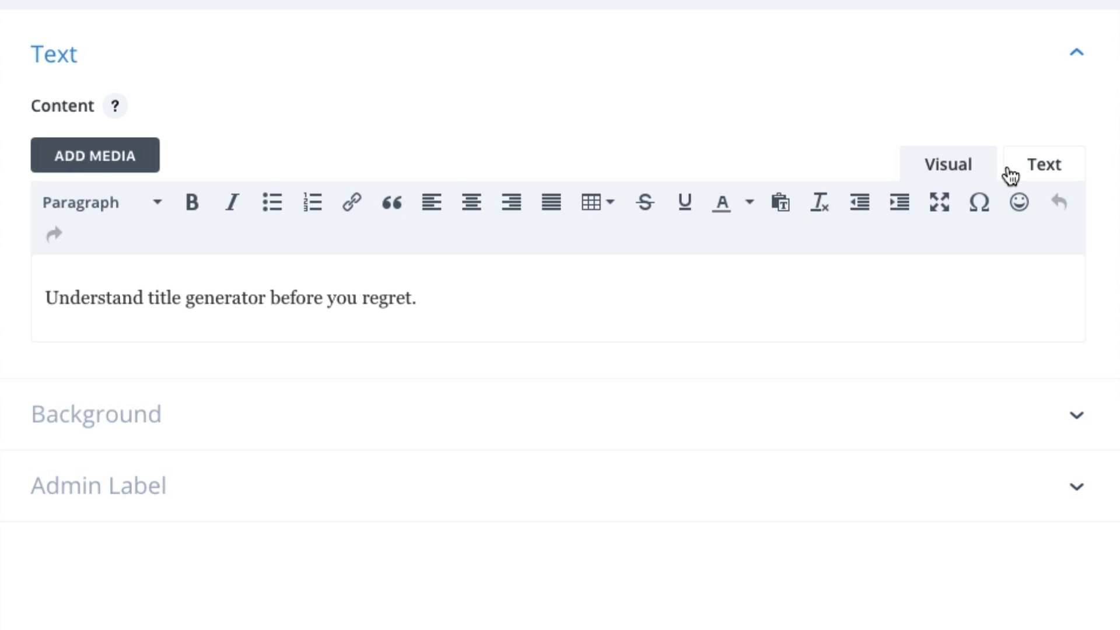
Step: Inspect the content 'Understand title generator before you regret.' in the Text and Visual editors
{"action": "left_click", "coordinate": [1049, 169]}
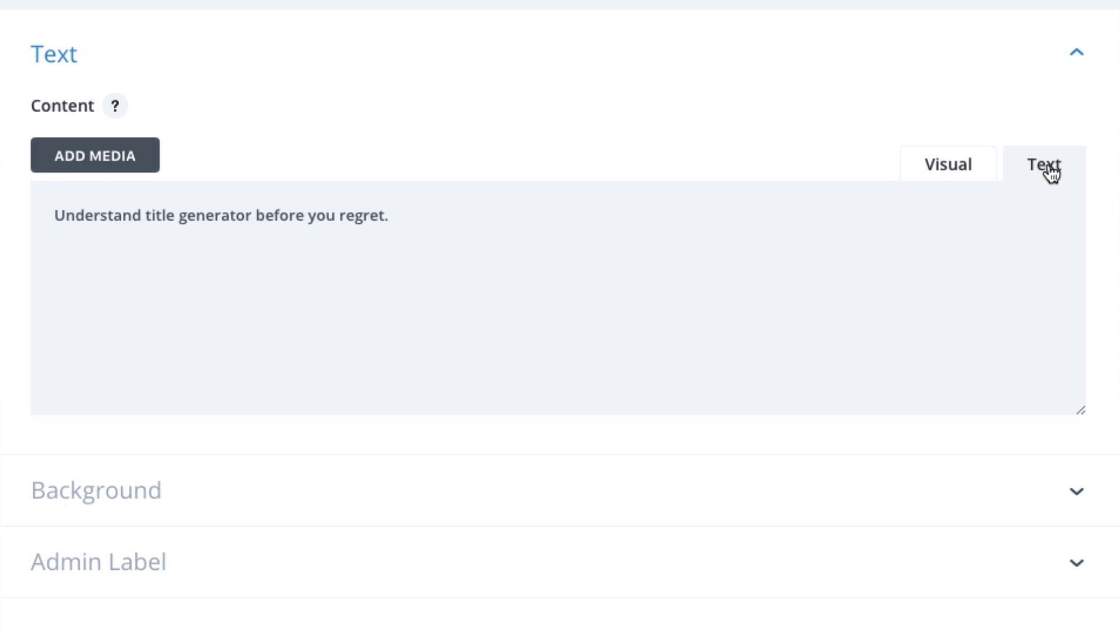
{"action": "left_click", "coordinate": [528, 230]}
{"action": "left_click", "coordinate": [52, 213]}
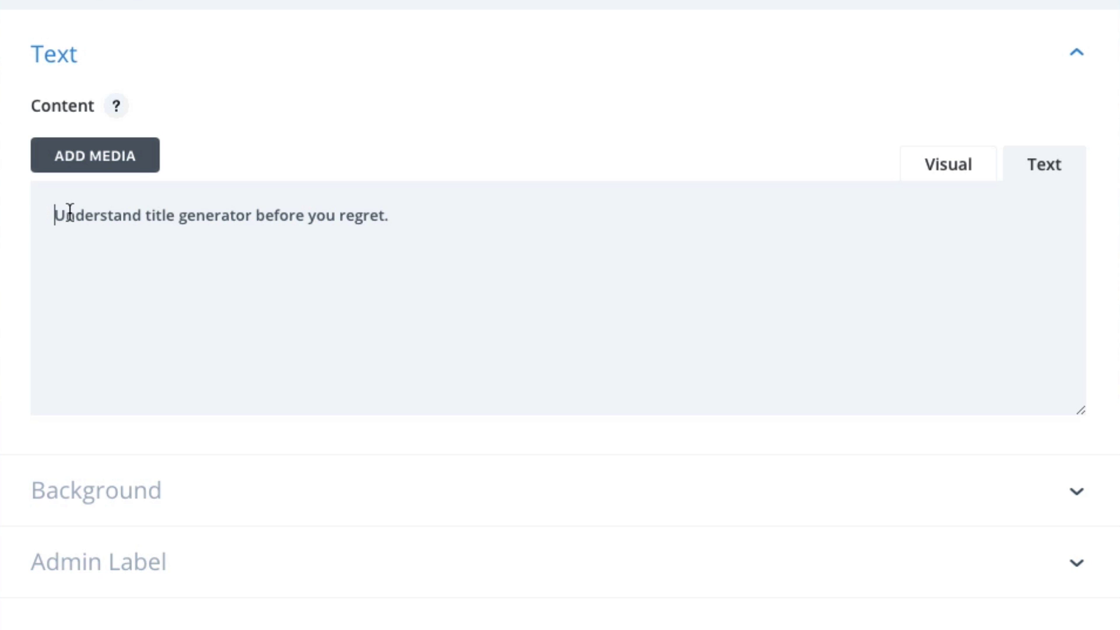
{"action": "left_click", "coordinate": [391, 214]}
{"action": "left_click", "coordinate": [964, 174]}
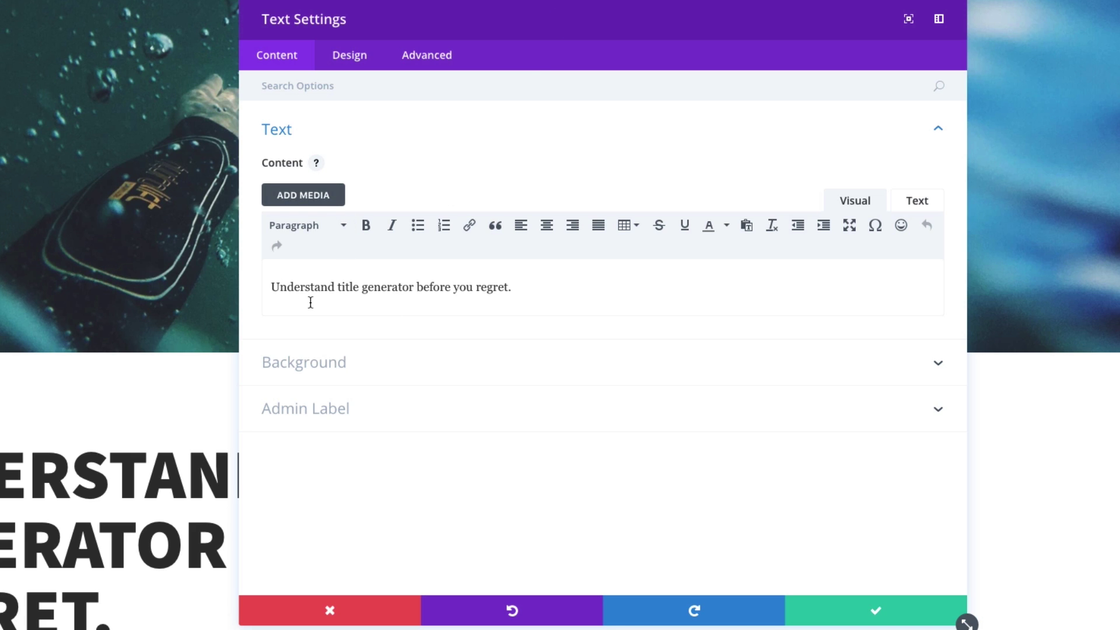
{"action": "left_click_drag", "start_coordinate": [271, 287], "coordinate": [554, 282]}
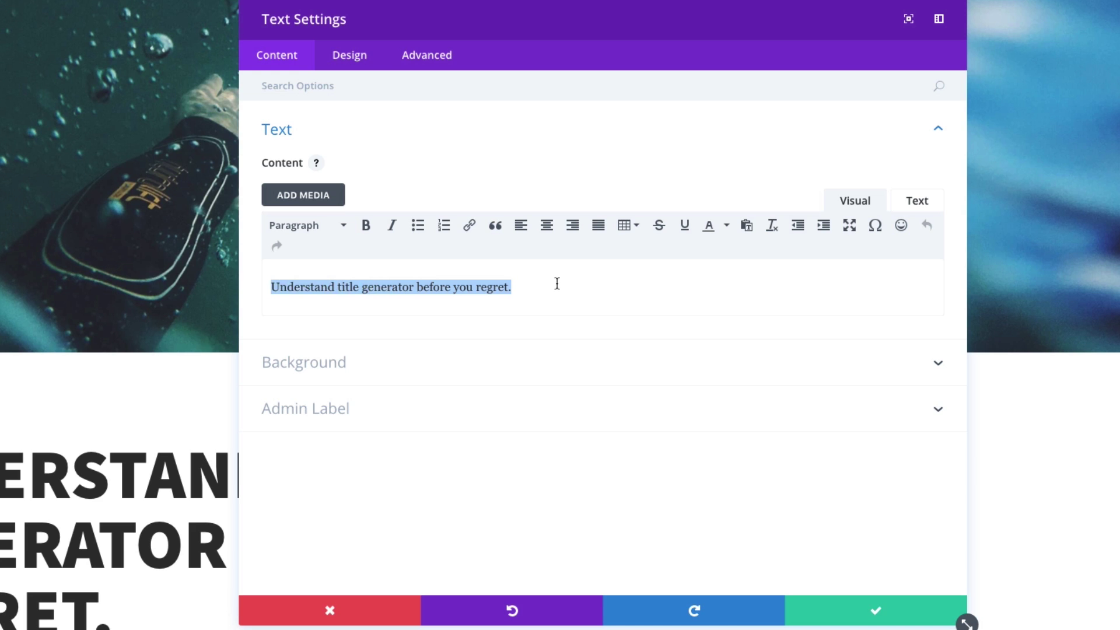
{"action": "left_click", "coordinate": [449, 170]}
{"action": "left_click", "coordinate": [519, 285]}
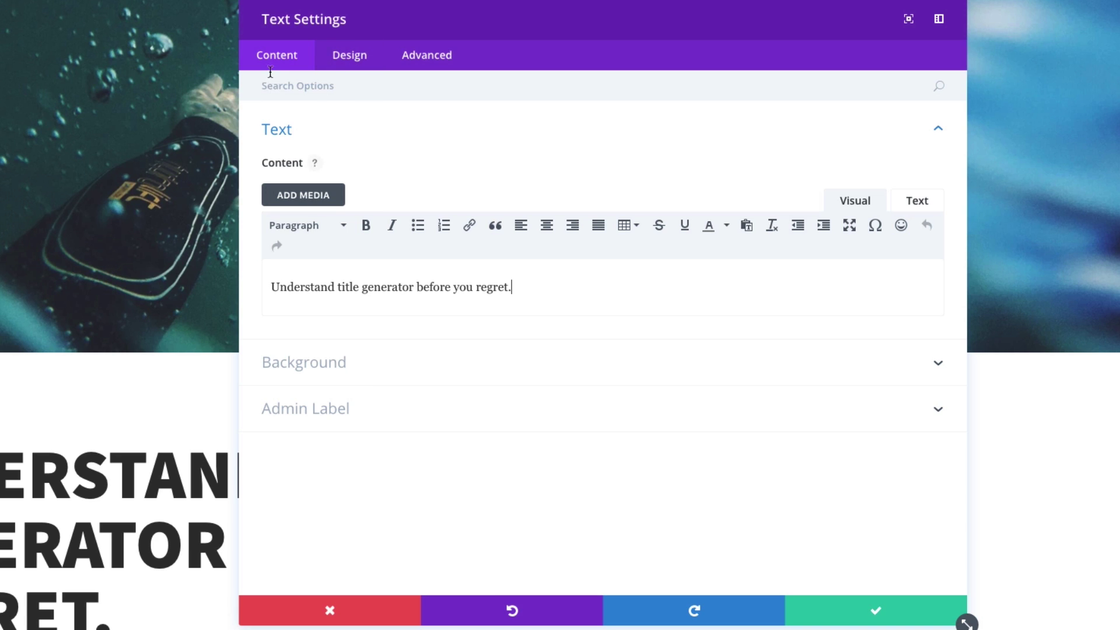
Step: Add a background colour to the headline module, previewing blue before settling on white (#ffffff)
{"action": "left_click", "coordinate": [397, 379]}
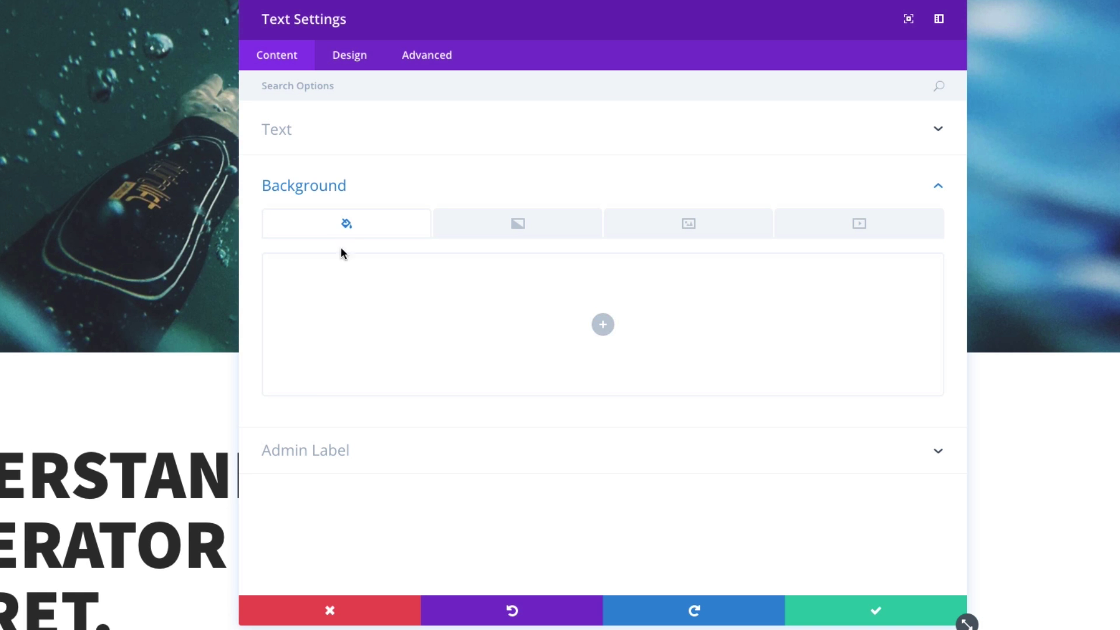
{"action": "left_click", "coordinate": [601, 323]}
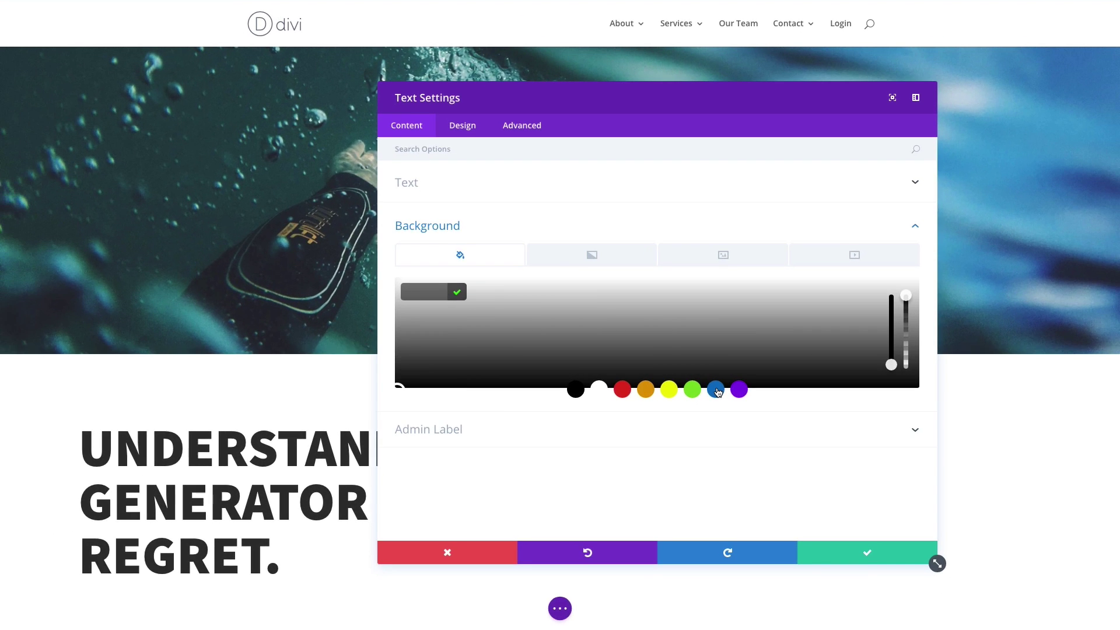
{"action": "left_click", "coordinate": [717, 390]}
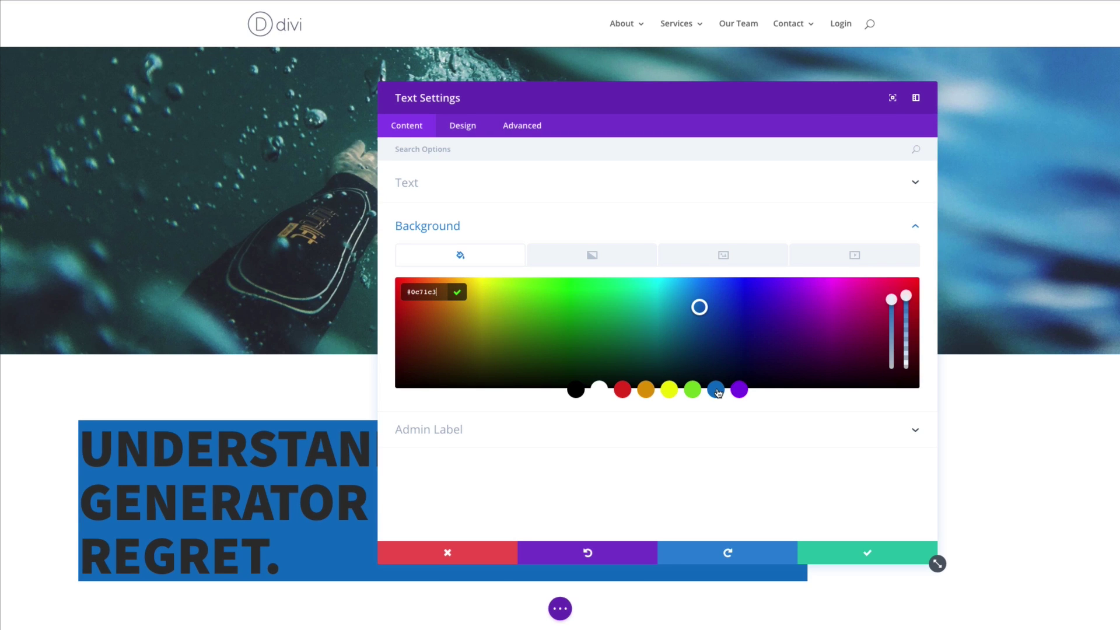
{"action": "left_click", "coordinate": [599, 390]}
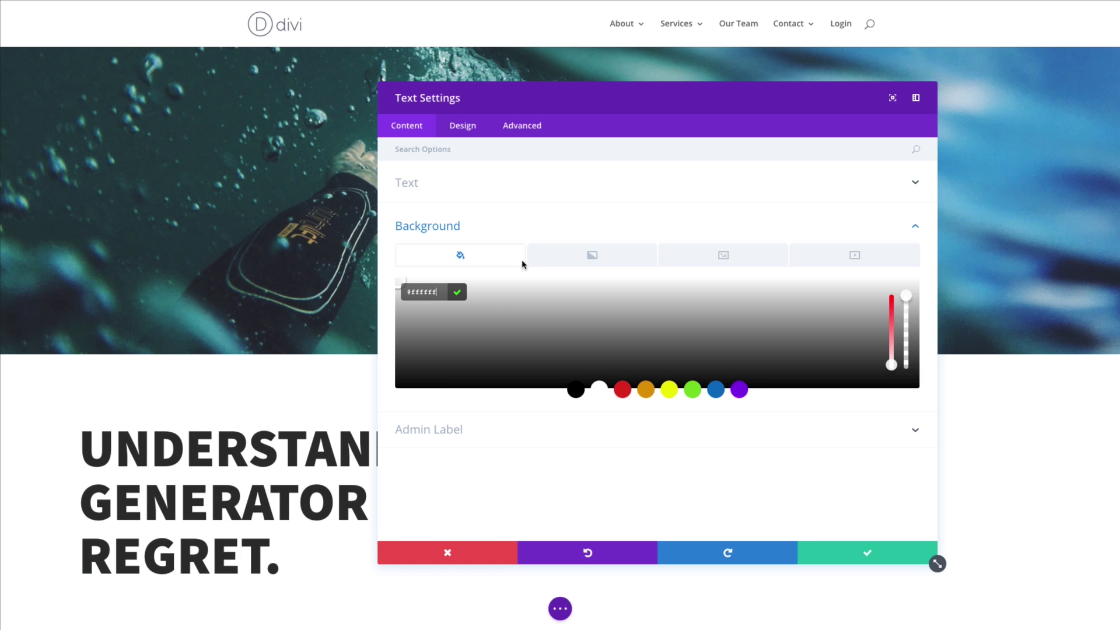
{"action": "left_click", "coordinate": [459, 125]}
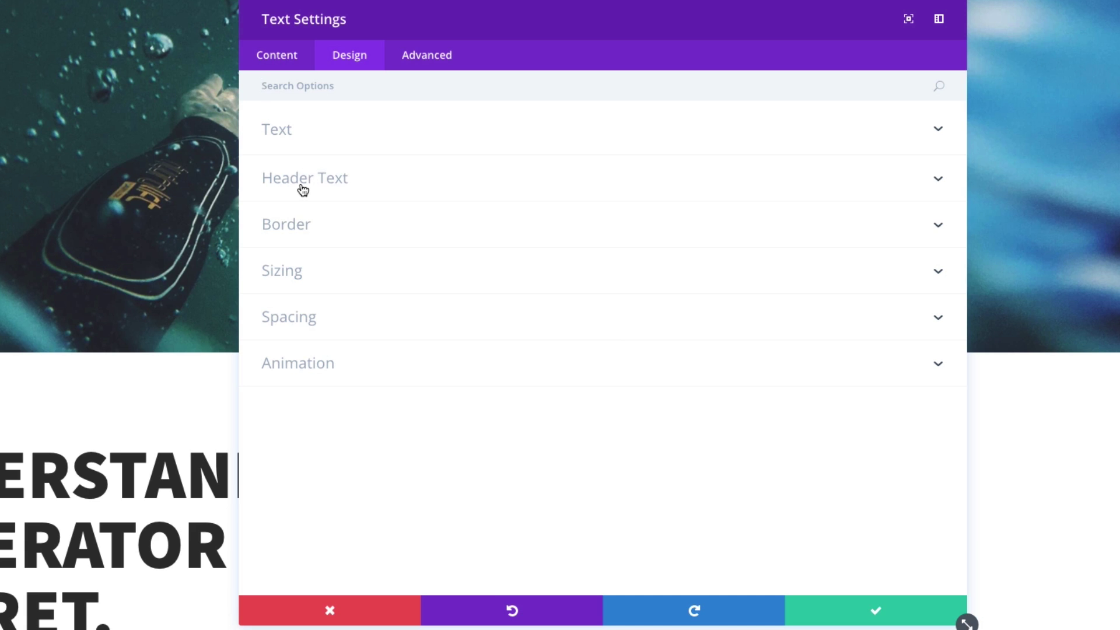
{"action": "left_click", "coordinate": [287, 137]}
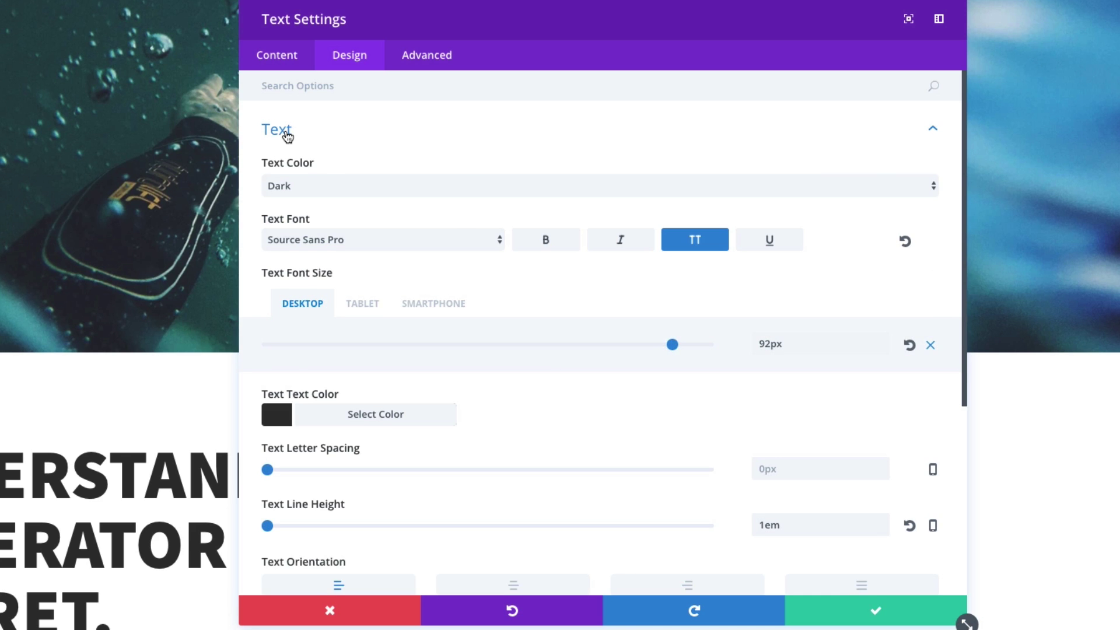
{"action": "left_click", "coordinate": [287, 134]}
Step: Select the headline line, keep its format as Paragraph, and view it as raw HTML
{"action": "left_click", "coordinate": [288, 60]}
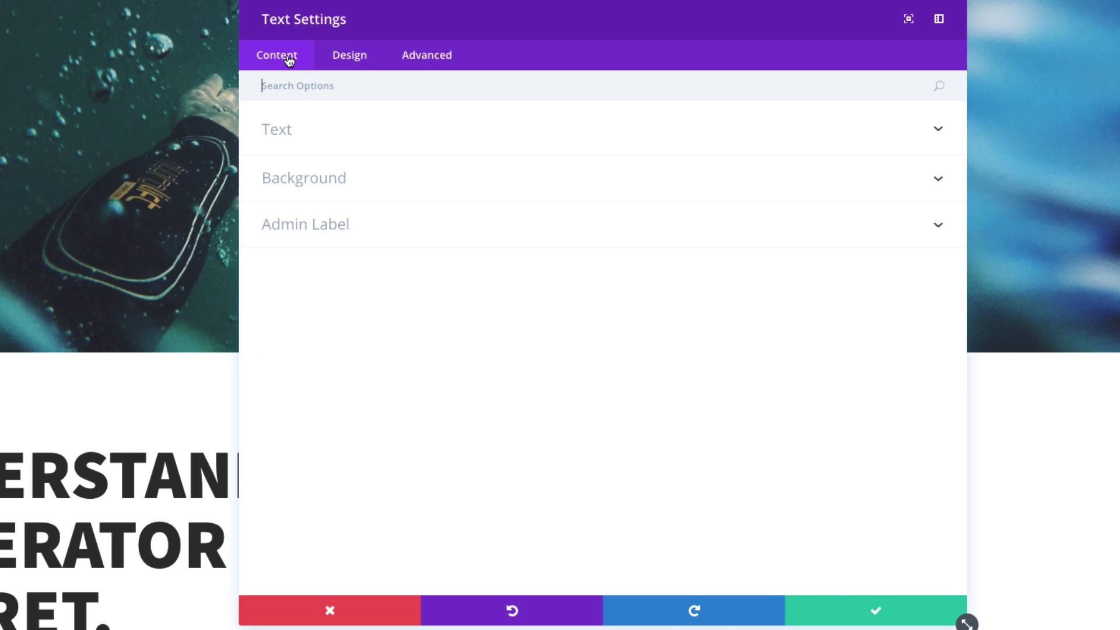
{"action": "left_click", "coordinate": [280, 136]}
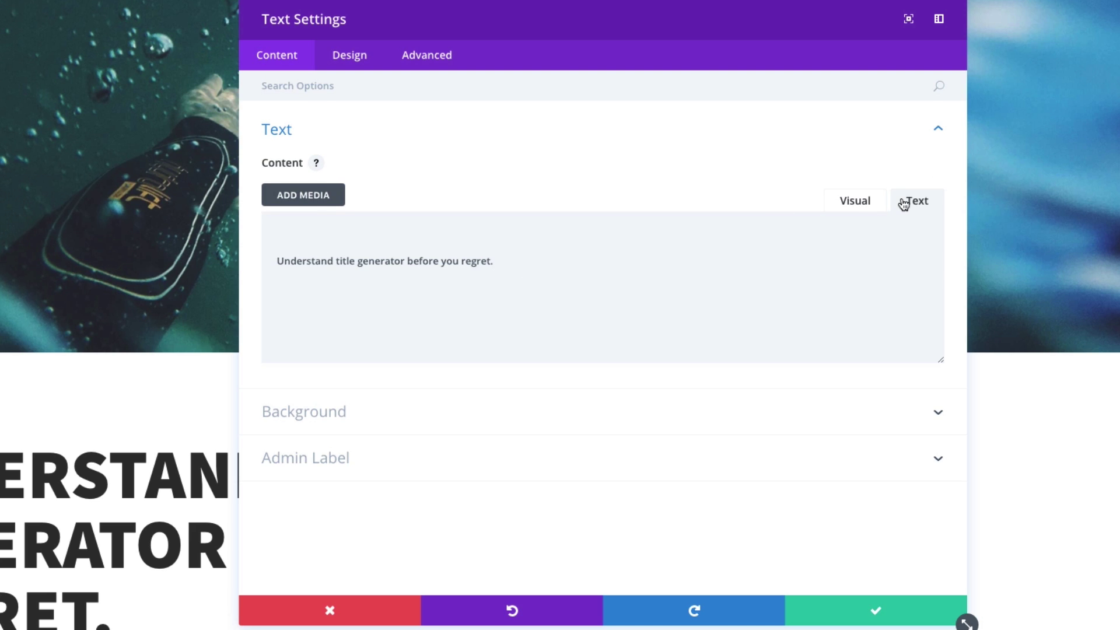
{"action": "left_click_drag", "start_coordinate": [493, 260], "coordinate": [252, 257]}
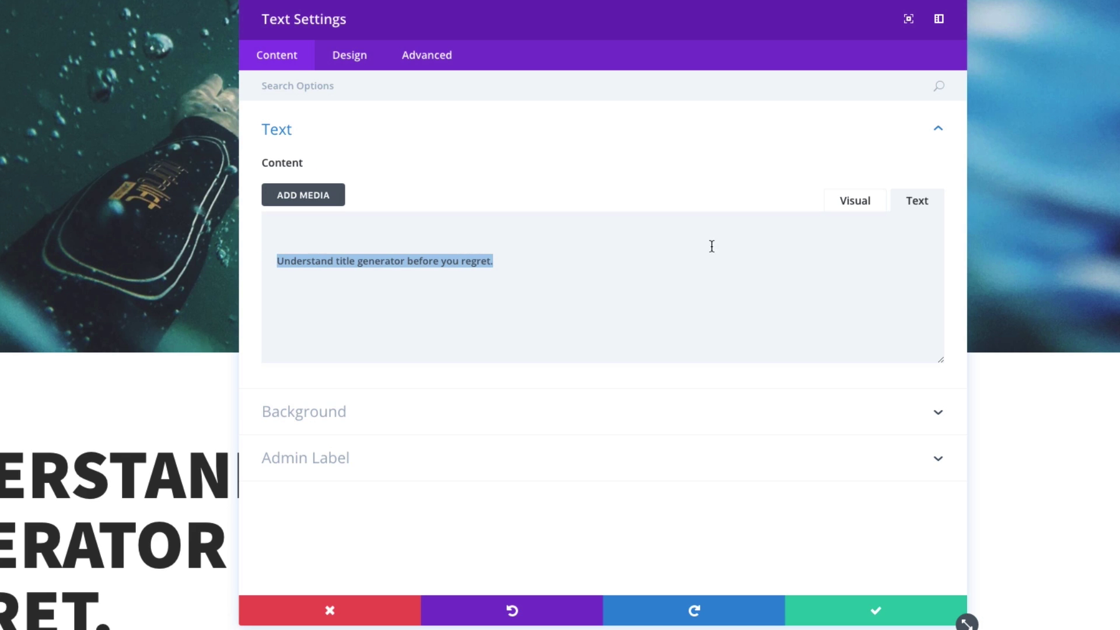
{"action": "left_click", "coordinate": [860, 207]}
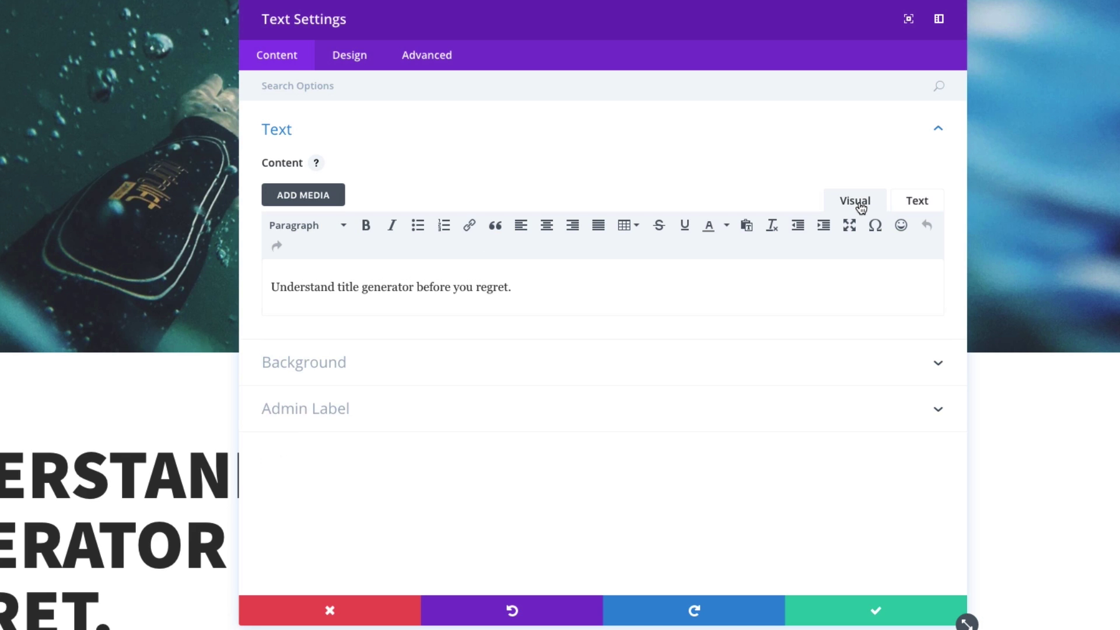
{"action": "left_click_drag", "start_coordinate": [514, 287], "coordinate": [270, 286]}
{"action": "left_click", "coordinate": [306, 227]}
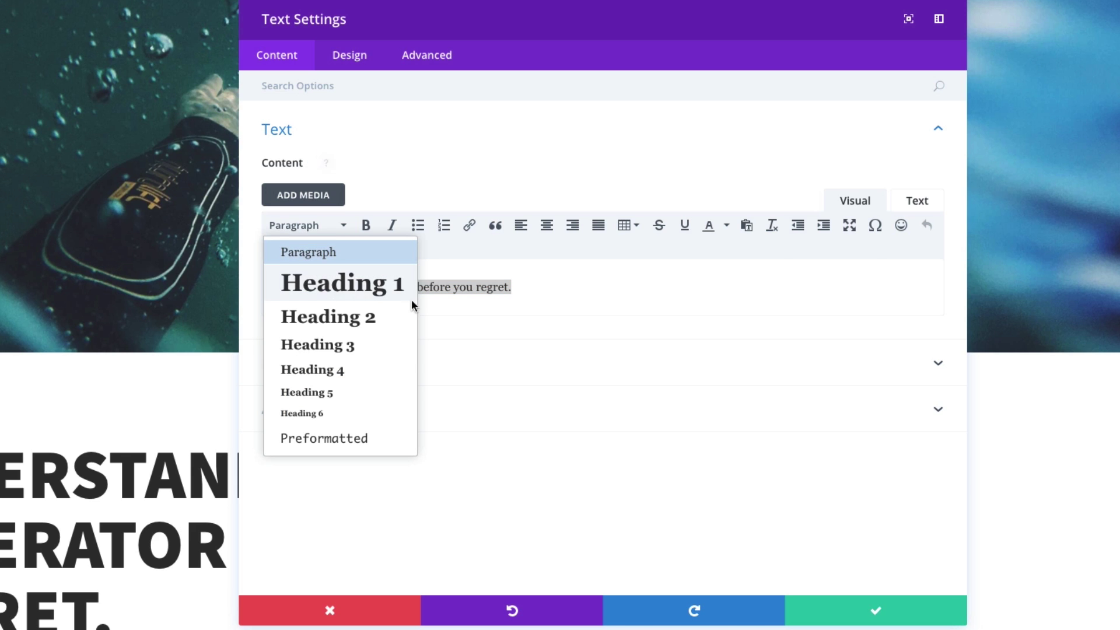
{"action": "left_click", "coordinate": [523, 286]}
{"action": "left_click", "coordinate": [523, 286]}
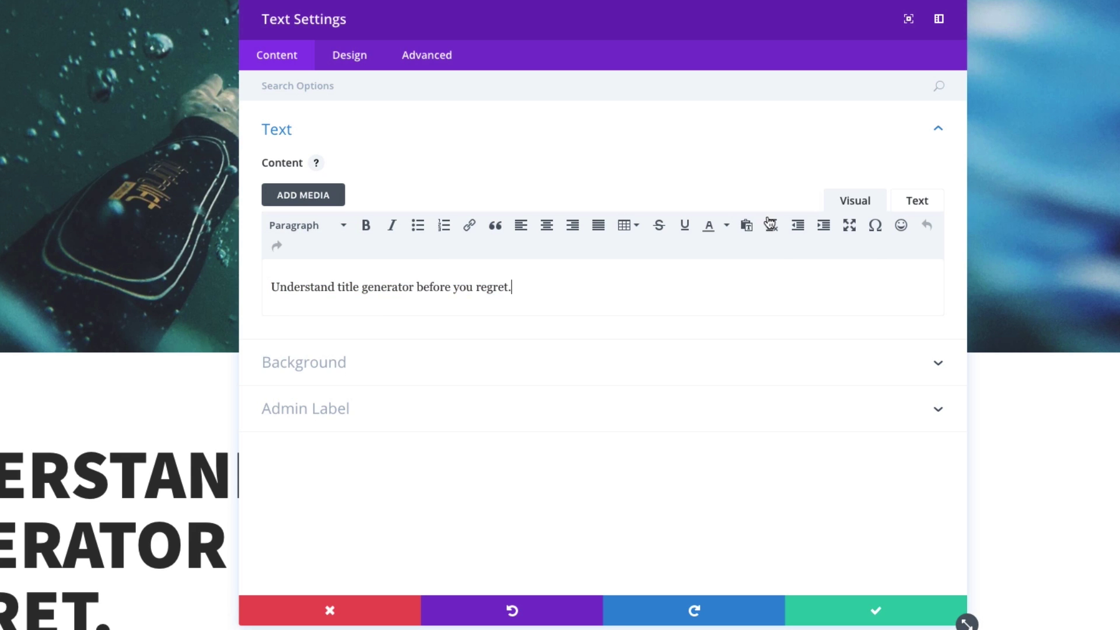
{"action": "left_click", "coordinate": [908, 204]}
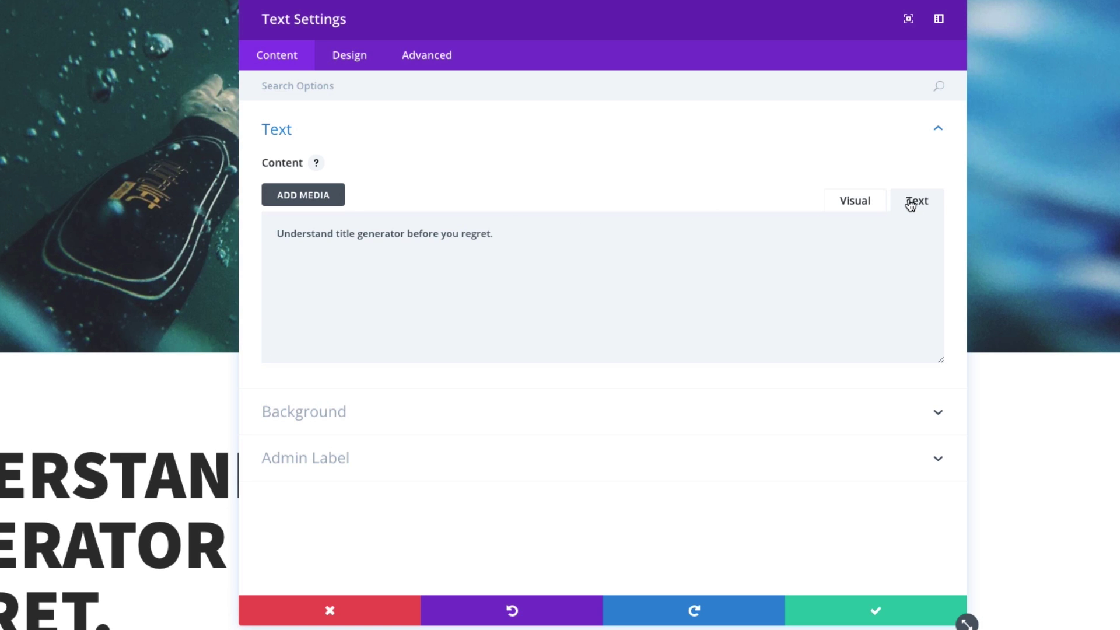
Step: Switch to the Design tab and browse the Text and Header Text option groups
{"action": "left_click", "coordinate": [357, 65]}
{"action": "left_click", "coordinate": [317, 189]}
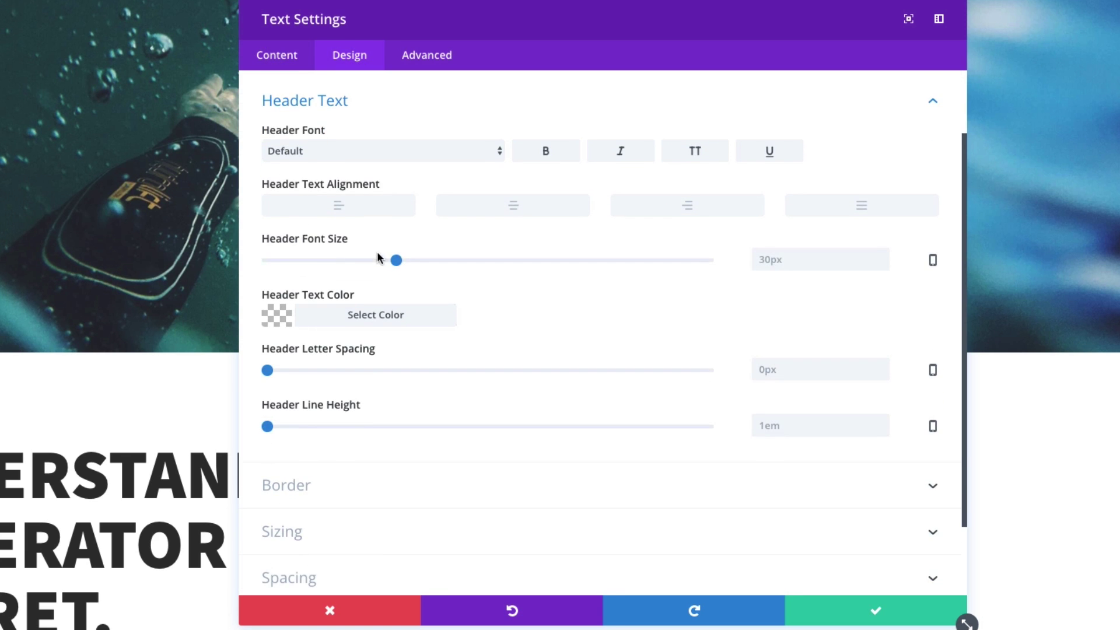
{"action": "scroll", "coordinate": [341, 226], "scroll_direction": "up", "scroll_amount": 2}
{"action": "left_click", "coordinate": [315, 129]}
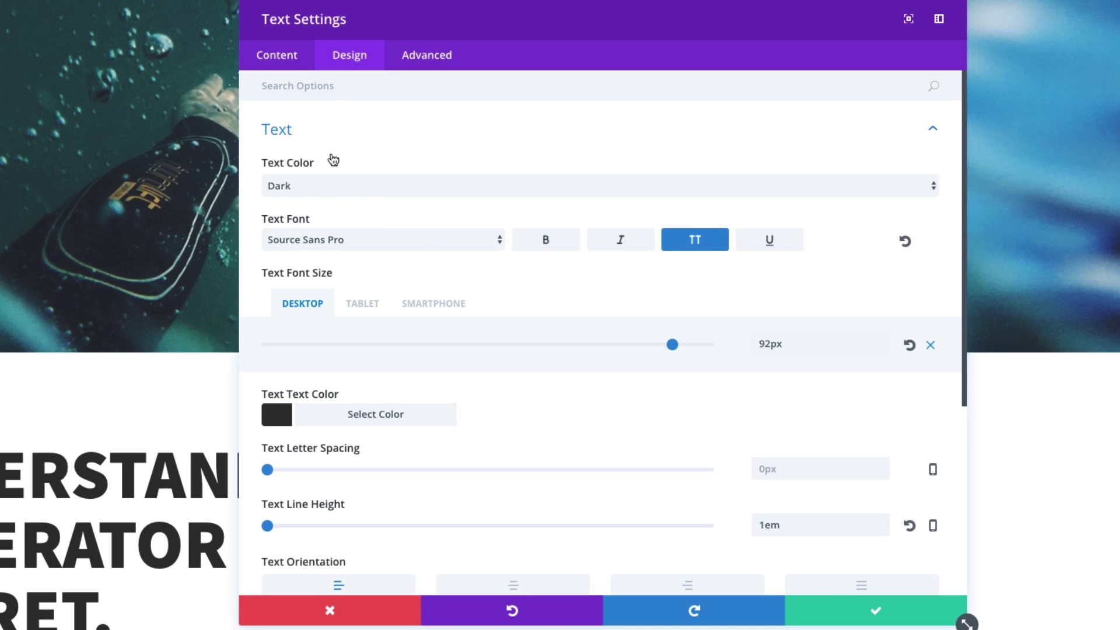
{"action": "left_click", "coordinate": [293, 66]}
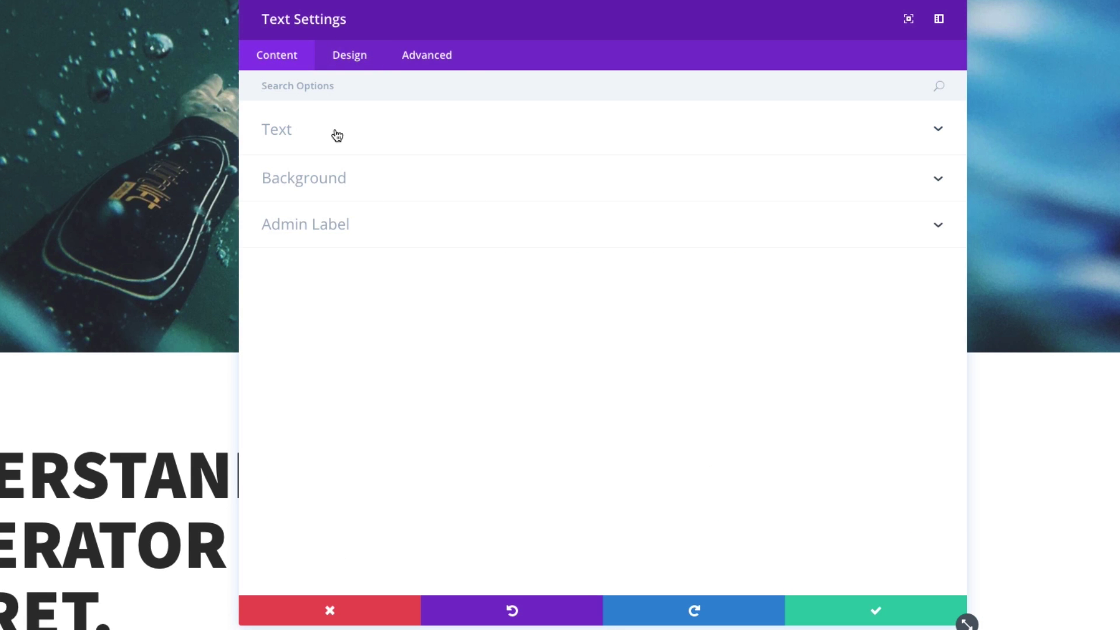
{"action": "left_click", "coordinate": [348, 55]}
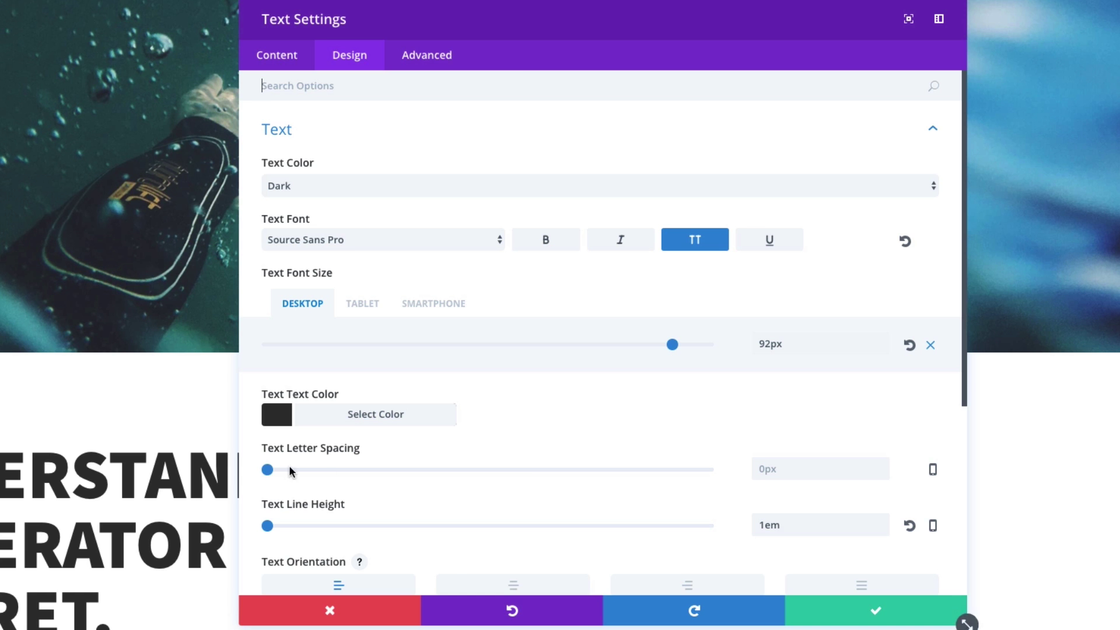
Step: Expand Header Text showing default font, 30px size, 0px letter spacing and 1em line height
{"action": "scroll", "coordinate": [525, 452], "scroll_direction": "down", "scroll_amount": 4}
{"action": "scroll", "coordinate": [524, 453], "scroll_direction": "up", "scroll_amount": 4}
{"action": "scroll", "coordinate": [524, 490], "scroll_direction": "down", "scroll_amount": 3}
{"action": "scroll", "coordinate": [525, 489], "scroll_direction": "up", "scroll_amount": 3}
{"action": "scroll", "coordinate": [523, 491], "scroll_direction": "down", "scroll_amount": 1}
{"action": "scroll", "coordinate": [523, 492], "scroll_direction": "down", "scroll_amount": 2}
{"action": "left_click", "coordinate": [332, 479]}
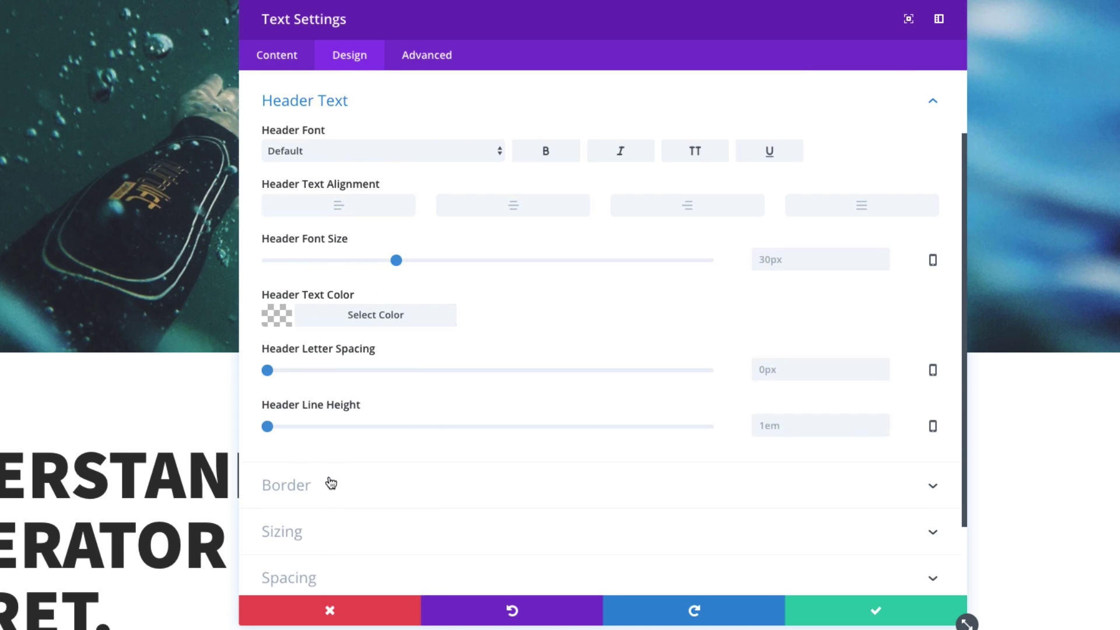
{"action": "scroll", "coordinate": [443, 356], "scroll_direction": "up", "scroll_amount": 2}
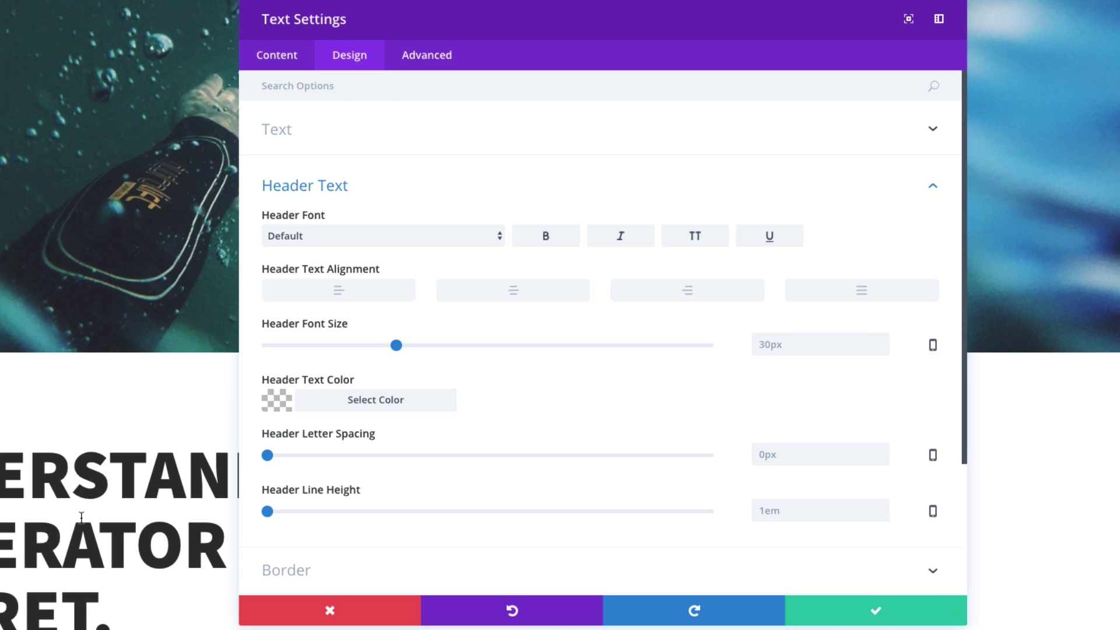
{"action": "left_click", "coordinate": [332, 192]}
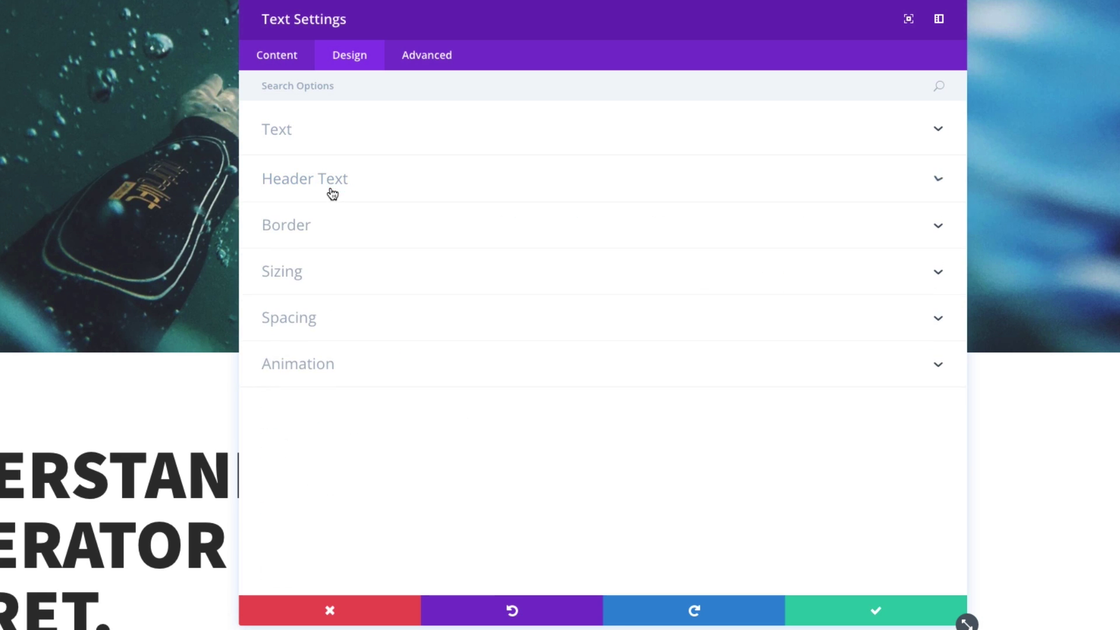
{"action": "left_click", "coordinate": [348, 185]}
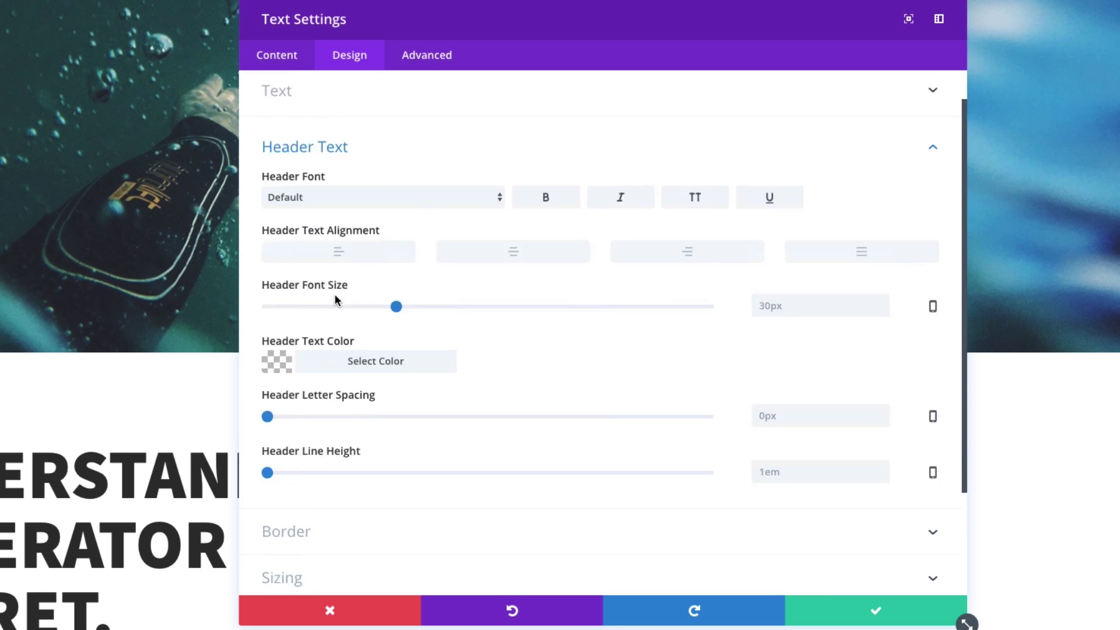
{"action": "scroll", "coordinate": [335, 299], "scroll_direction": "up", "scroll_amount": 1}
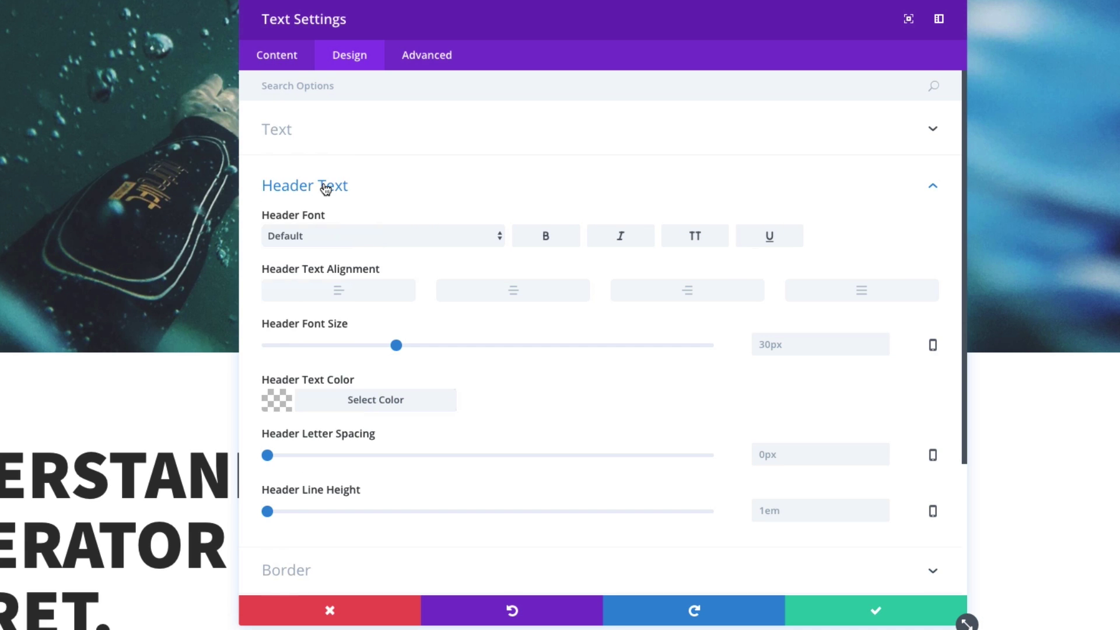
Step: In the Text editor, type <h1> before 'Understand' to start wrapping the sentence
{"action": "left_click", "coordinate": [287, 60]}
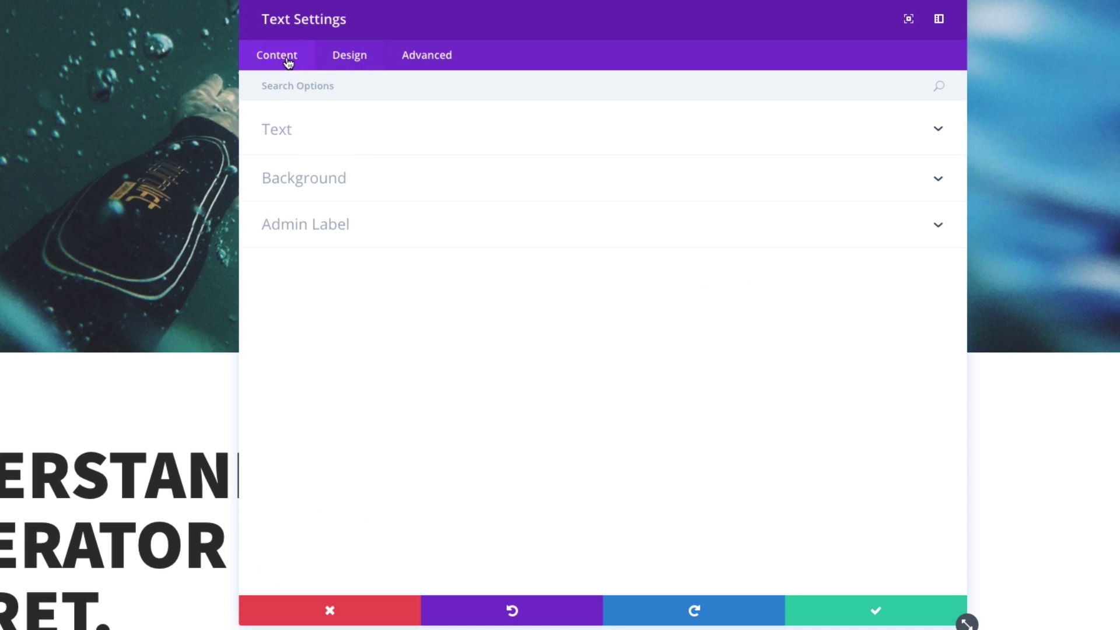
{"action": "left_click", "coordinate": [349, 146]}
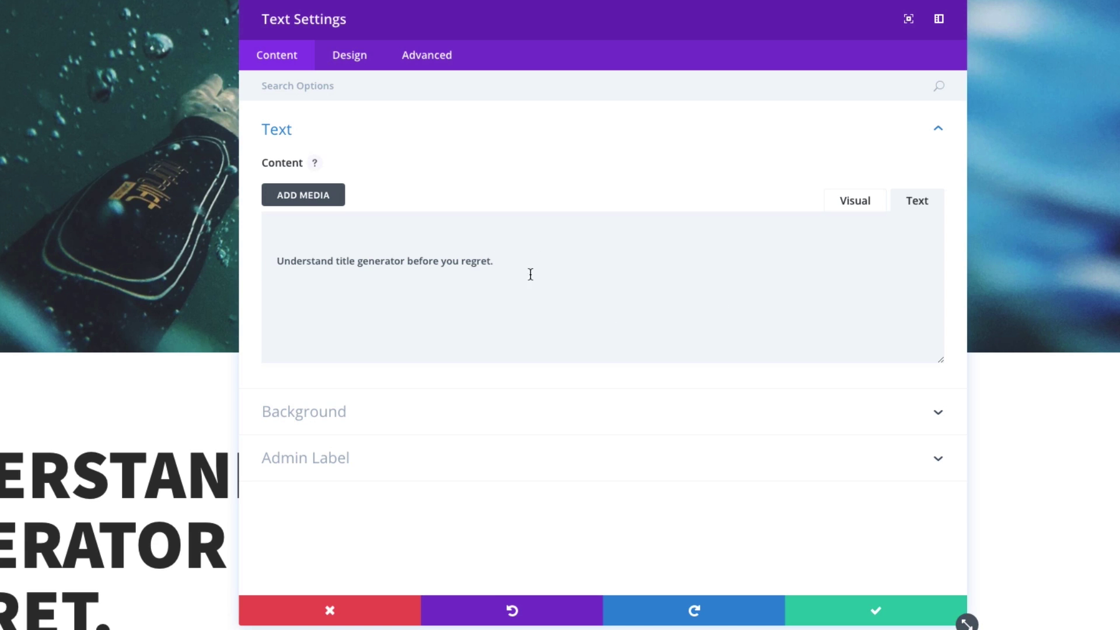
{"action": "left_click_drag", "start_coordinate": [495, 262], "coordinate": [264, 261]}
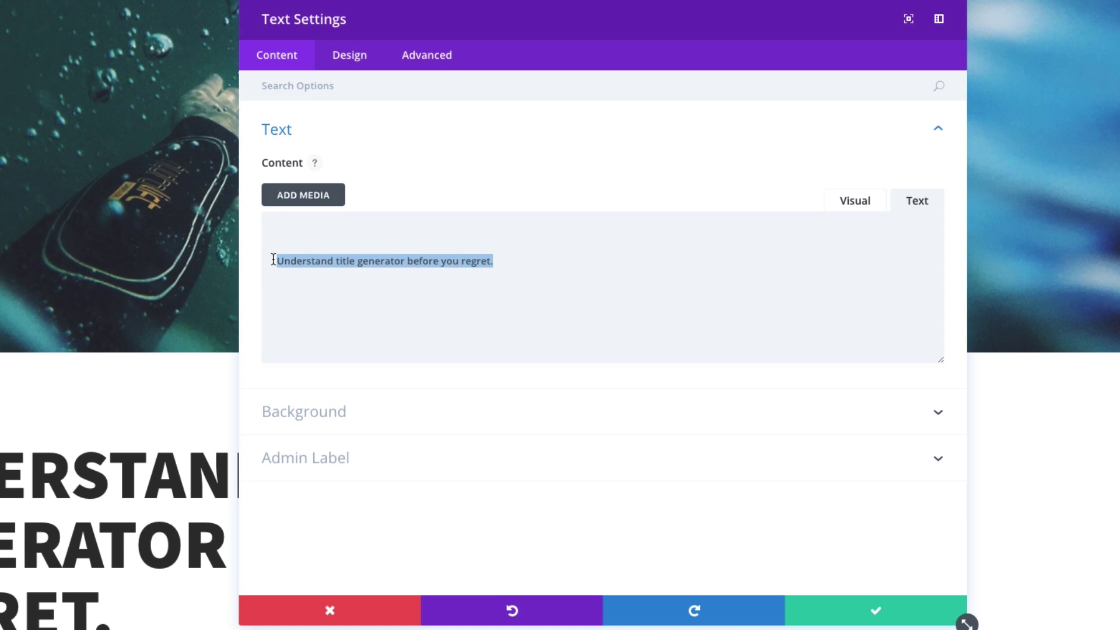
{"action": "left_click", "coordinate": [276, 258]}
{"action": "type", "text": "<"}
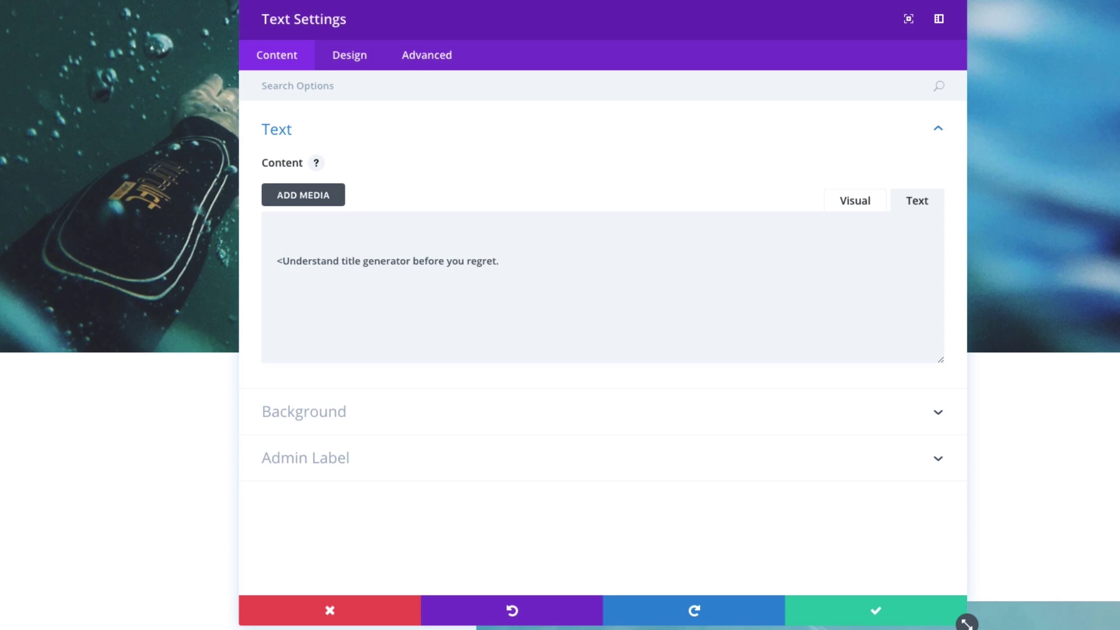
{"action": "type", "text": "h1>"}
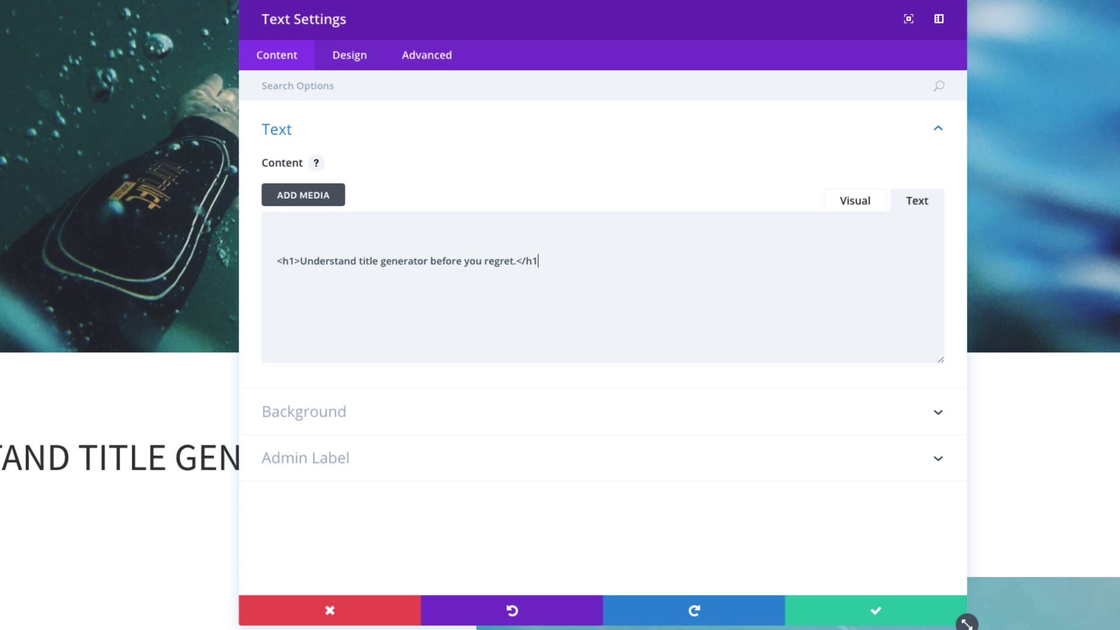
Step: Move the settings window aside and try the Light text colour scheme before returning to Dark
{"action": "left_click", "coordinate": [302, 139]}
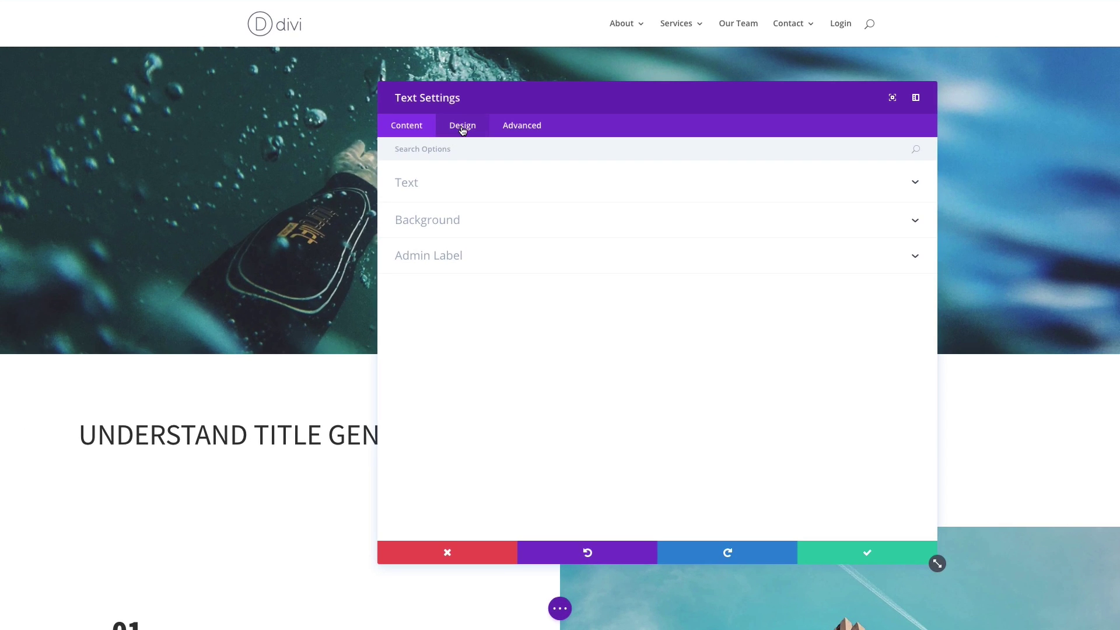
{"action": "left_click", "coordinate": [463, 131]}
{"action": "left_click_drag", "start_coordinate": [589, 110], "coordinate": [729, 119]}
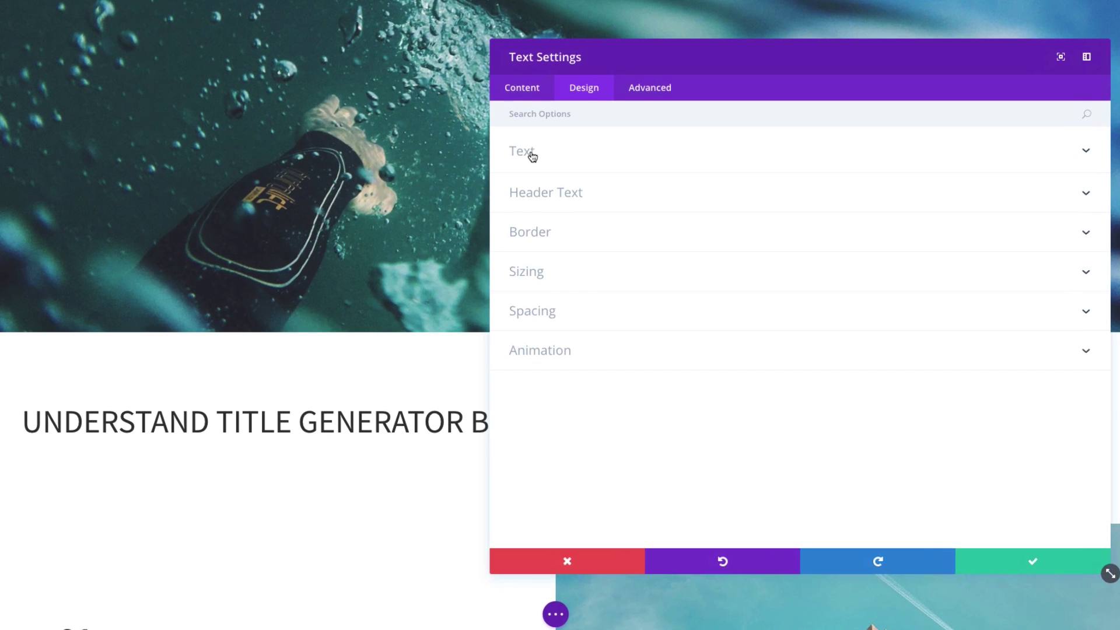
{"action": "left_click", "coordinate": [535, 171]}
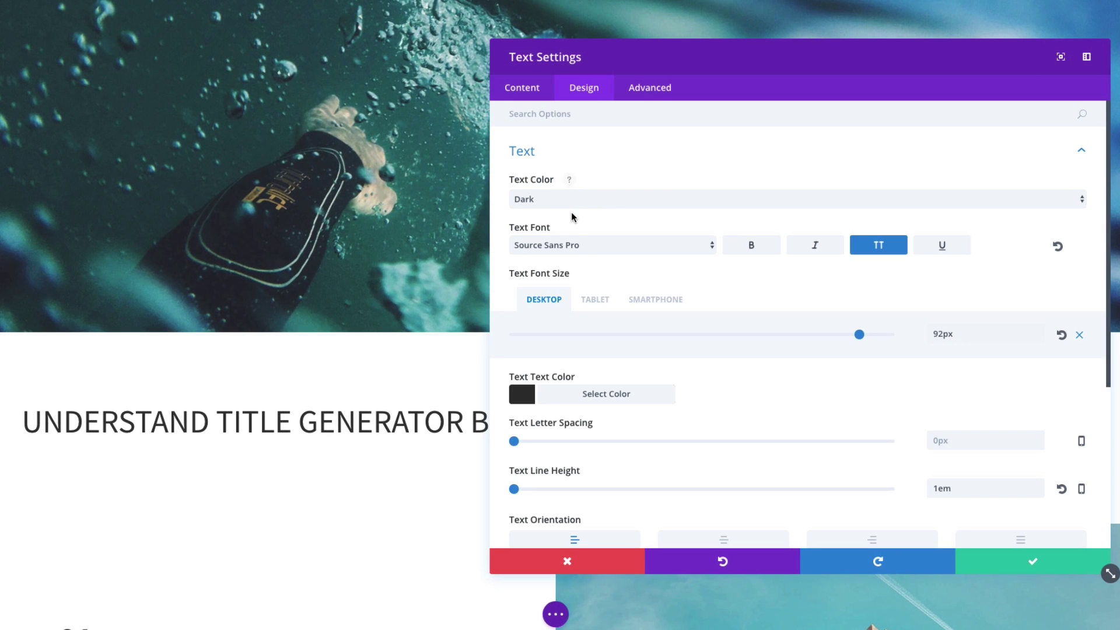
{"action": "scroll", "coordinate": [589, 184], "scroll_direction": "down", "scroll_amount": 2}
{"action": "scroll", "coordinate": [589, 182], "scroll_direction": "up", "scroll_amount": 2}
{"action": "scroll", "coordinate": [528, 417], "scroll_direction": "down", "scroll_amount": 3}
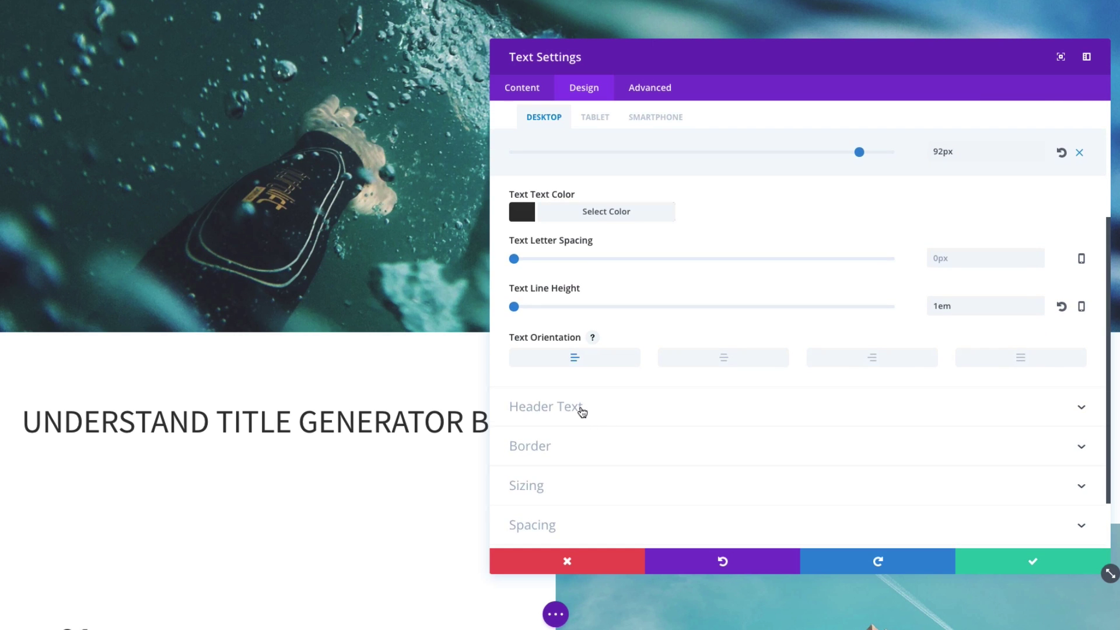
{"action": "scroll", "coordinate": [580, 408], "scroll_direction": "up", "scroll_amount": 3}
{"action": "left_click", "coordinate": [531, 204]}
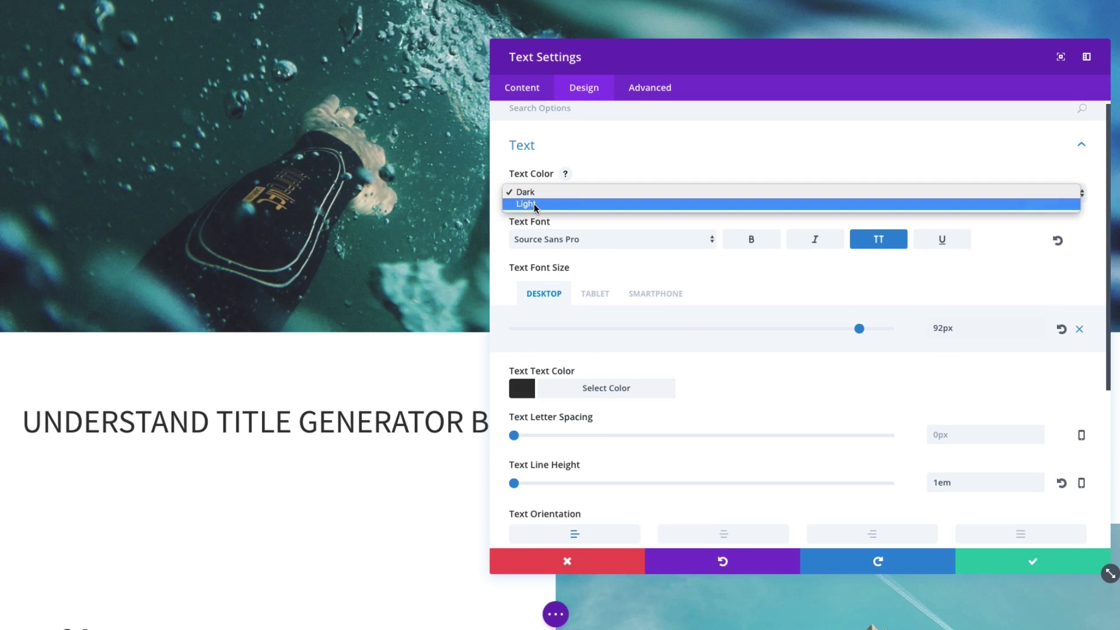
{"action": "left_click", "coordinate": [533, 202]}
{"action": "left_click", "coordinate": [538, 194]}
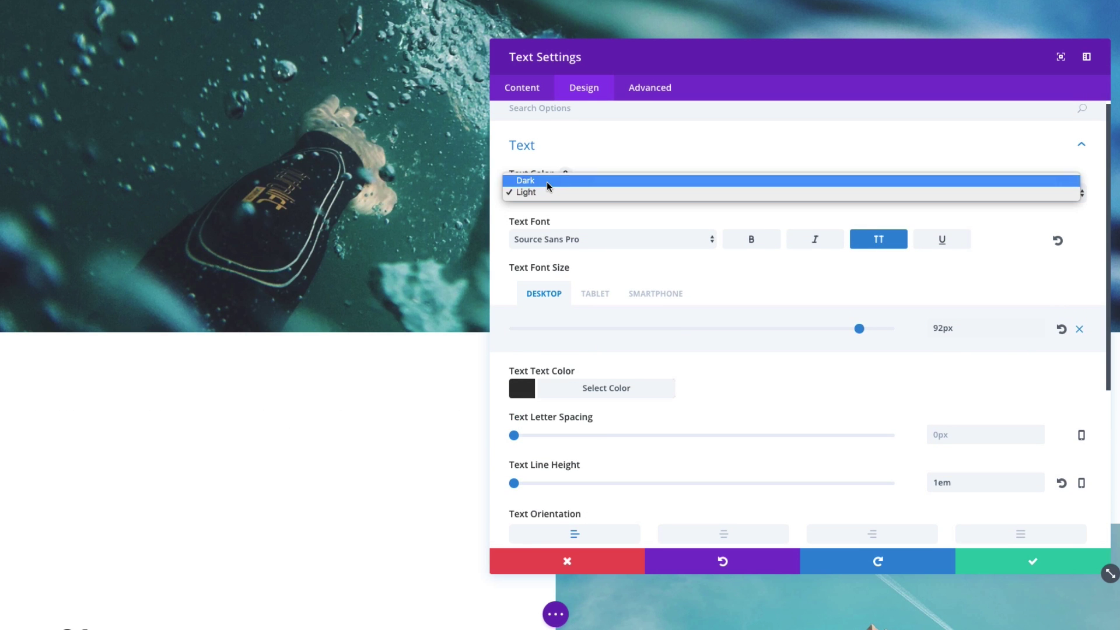
{"action": "left_click", "coordinate": [548, 182]}
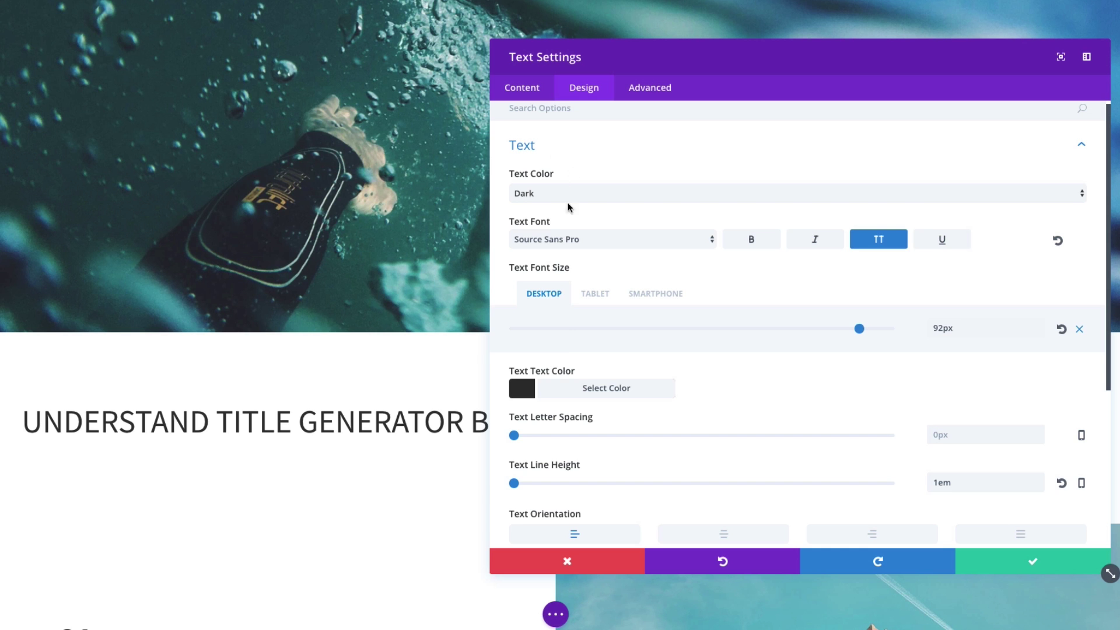
Step: Try red, yellow, green and white text colours, then clear the custom colour
{"action": "scroll", "coordinate": [557, 356], "scroll_direction": "down", "scroll_amount": 1}
{"action": "left_click", "coordinate": [565, 331]}
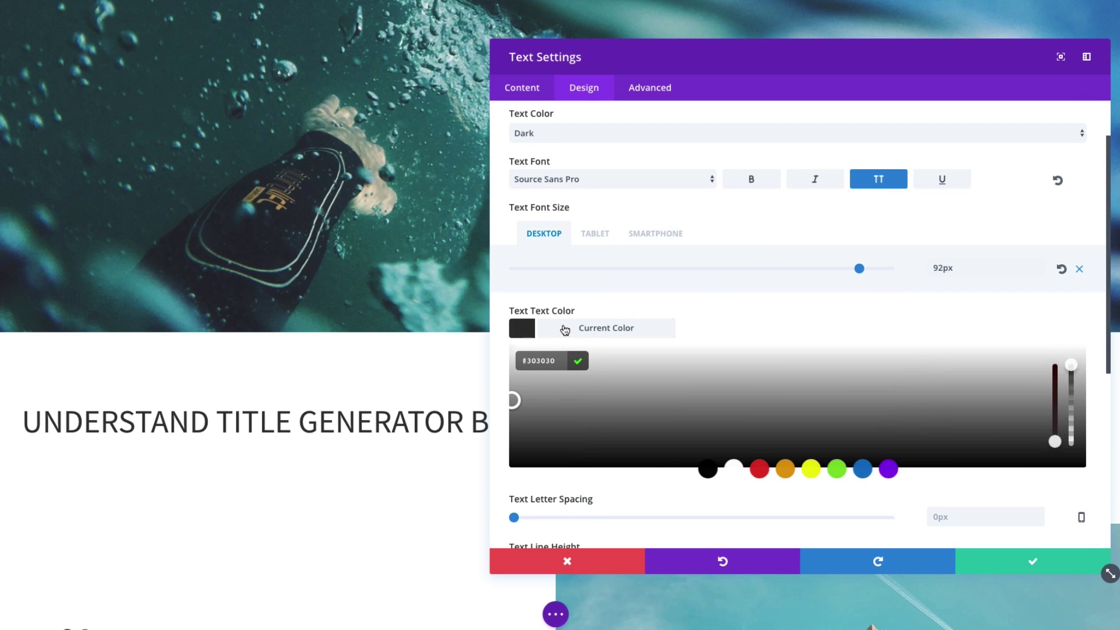
{"action": "left_click", "coordinate": [760, 470]}
{"action": "left_click", "coordinate": [784, 470]}
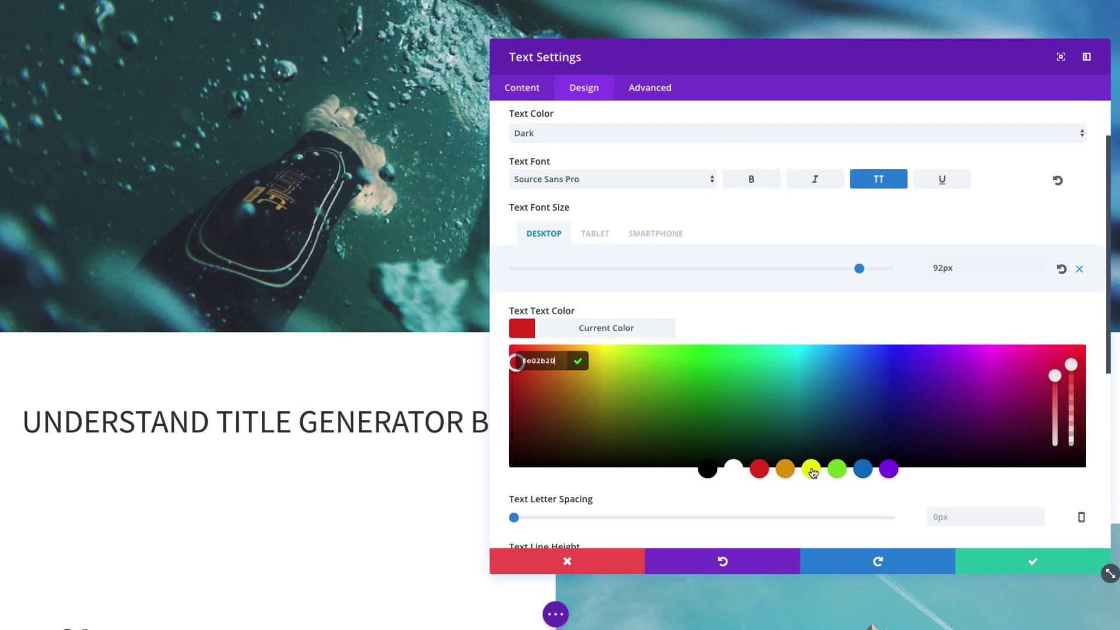
{"action": "left_click", "coordinate": [811, 469]}
{"action": "left_click", "coordinate": [843, 471]}
{"action": "left_click", "coordinate": [759, 470]}
{"action": "left_click", "coordinate": [733, 468]}
{"action": "left_click", "coordinate": [577, 311]}
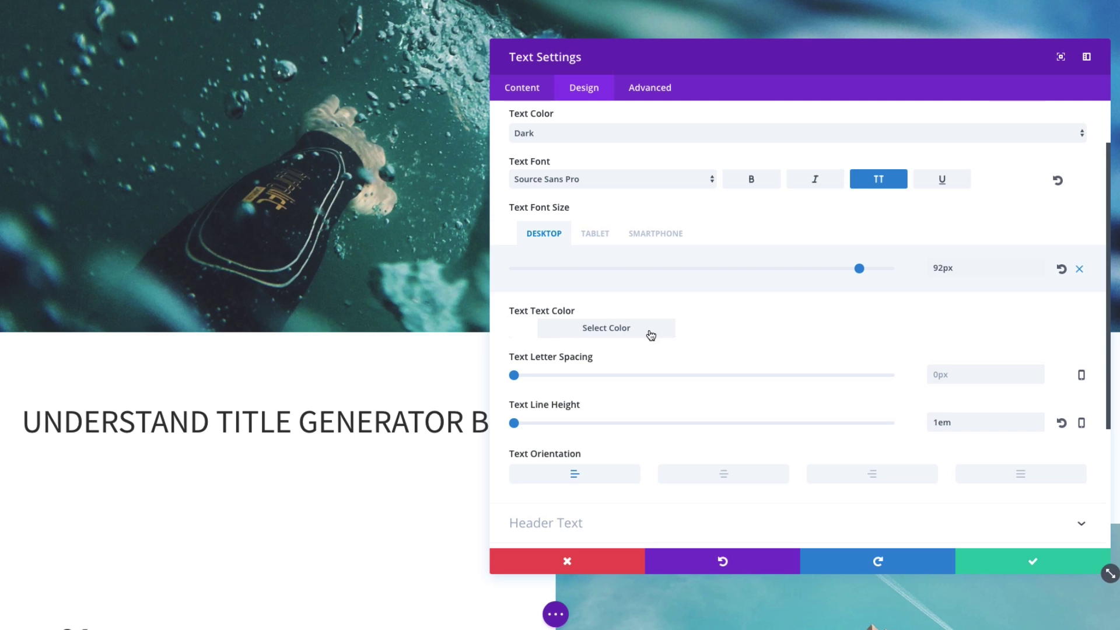
Step: Expand the Header Text styling options
{"action": "scroll", "coordinate": [652, 333], "scroll_direction": "down", "scroll_amount": 2}
{"action": "scroll", "coordinate": [651, 329], "scroll_direction": "up", "scroll_amount": 1}
{"action": "scroll", "coordinate": [651, 328], "scroll_direction": "down", "scroll_amount": 3}
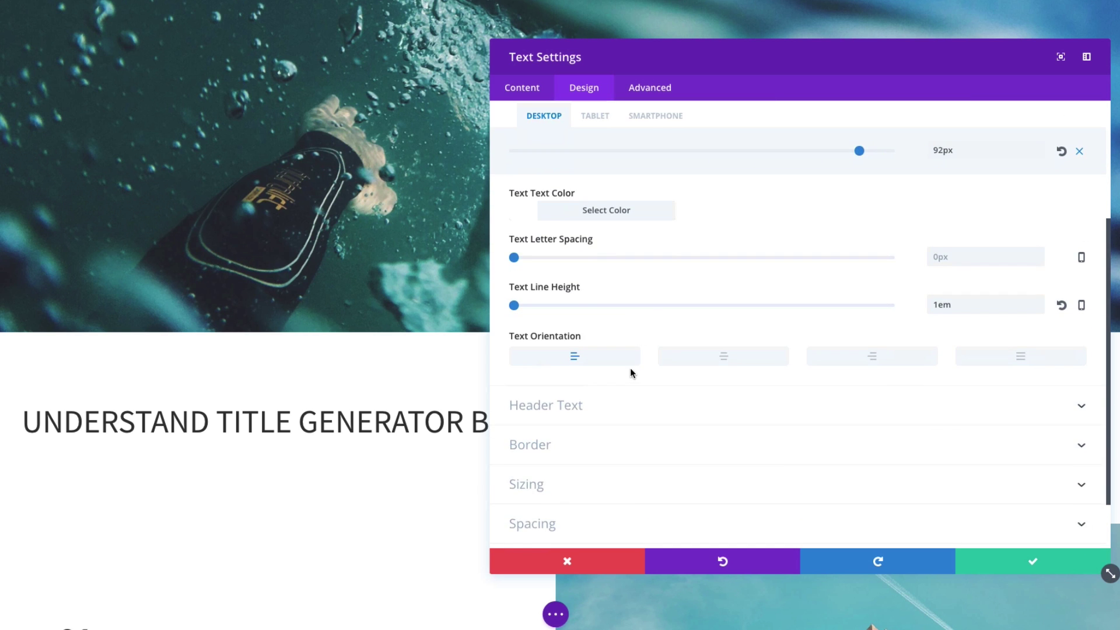
{"action": "left_click", "coordinate": [605, 407]}
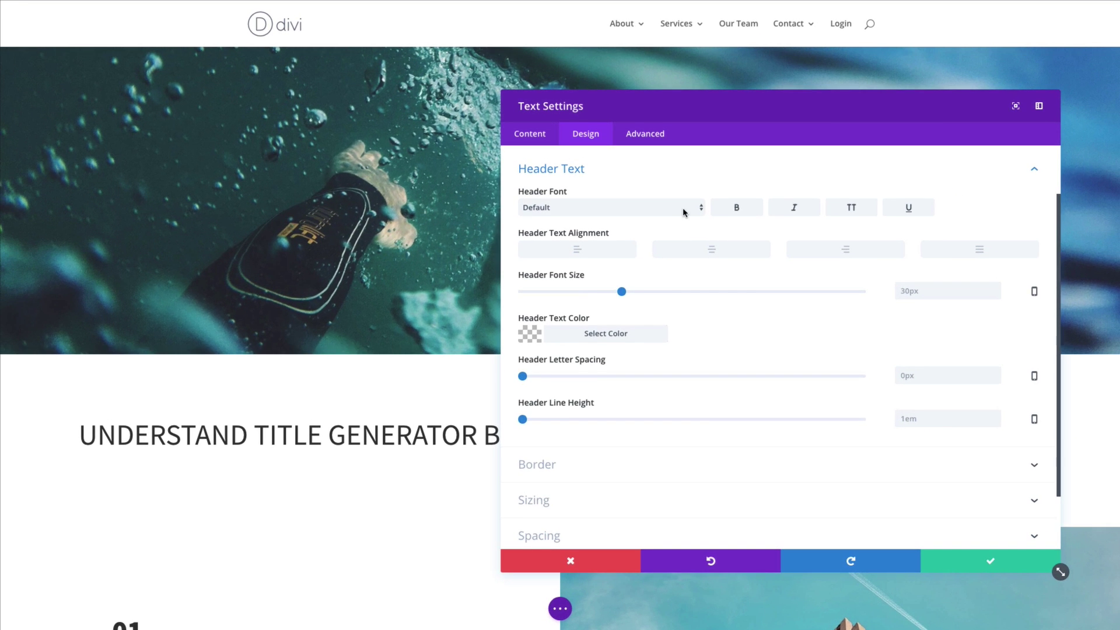
Step: Set the heading font to Source Sans Pro in uppercase and enlarge its font size
{"action": "left_click", "coordinate": [682, 207]}
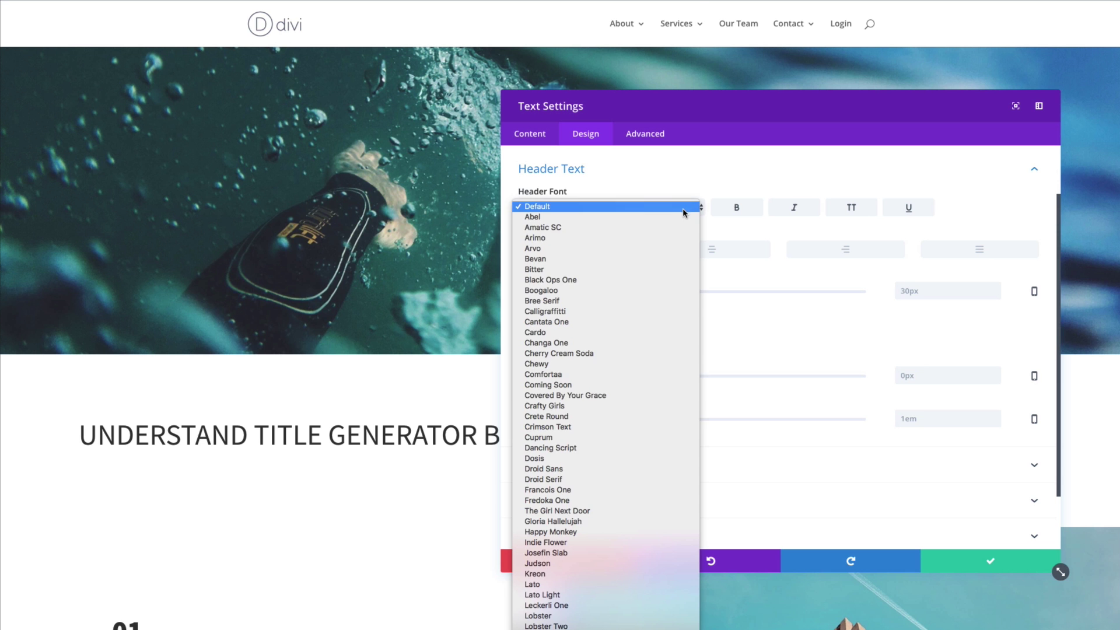
{"action": "scroll", "coordinate": [605, 417], "scroll_direction": "down", "scroll_amount": 5}
{"action": "scroll", "coordinate": [605, 418], "scroll_direction": "down", "scroll_amount": 5}
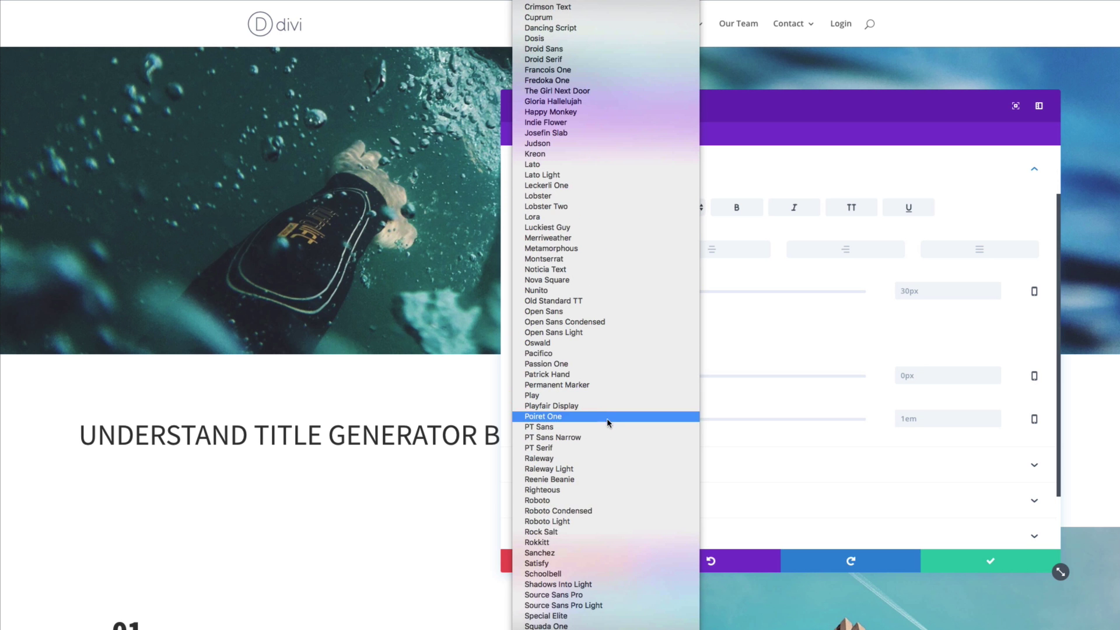
{"action": "left_click", "coordinate": [584, 594]}
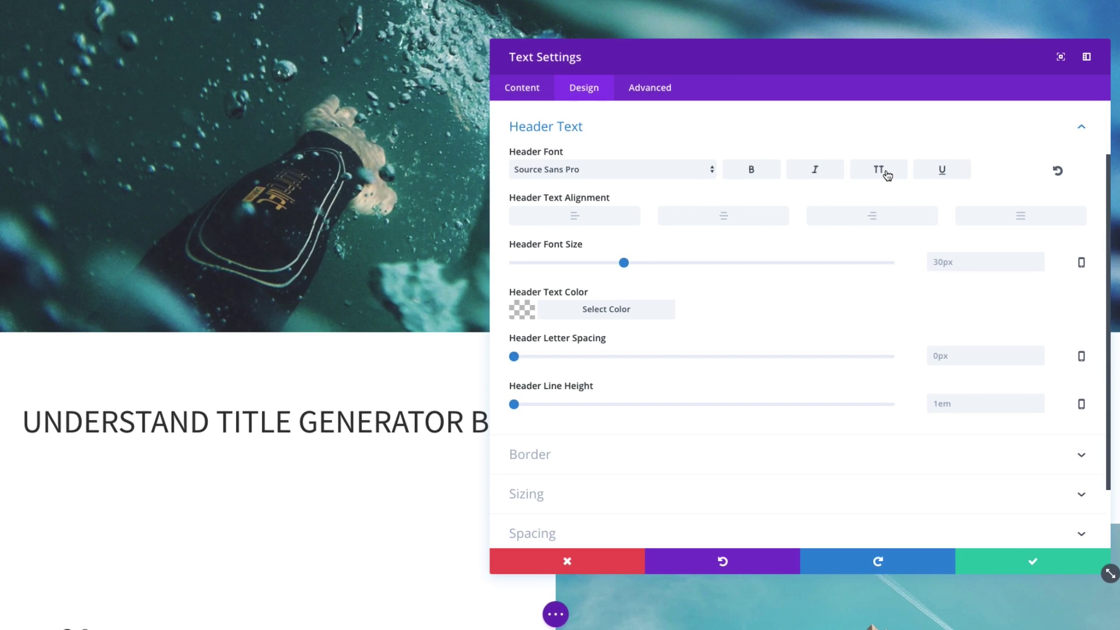
{"action": "left_click", "coordinate": [881, 174]}
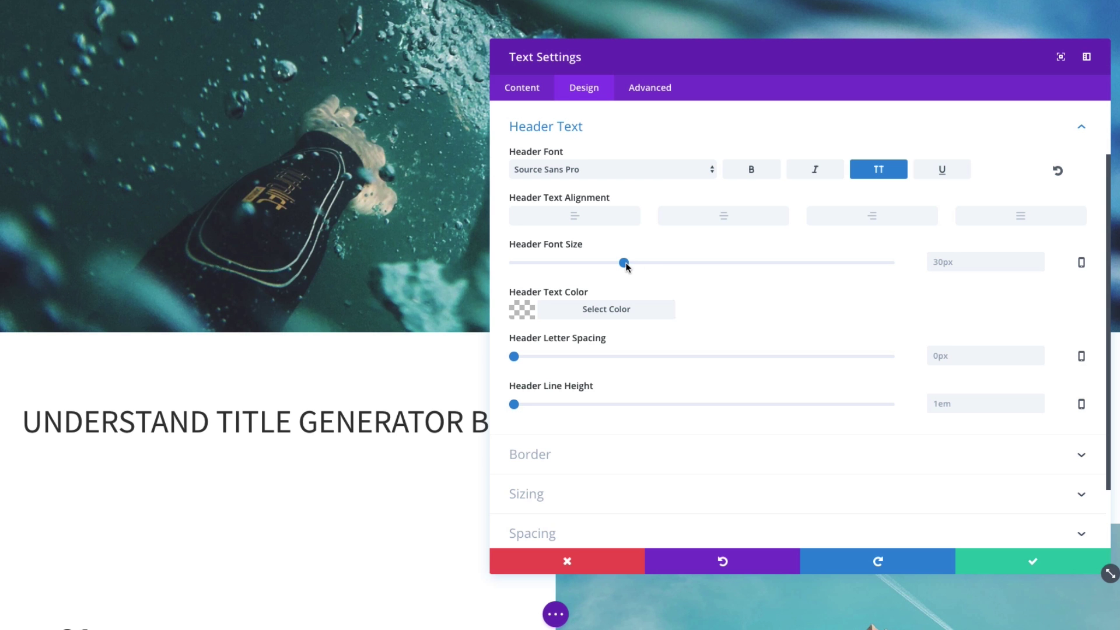
{"action": "left_click_drag", "start_coordinate": [625, 263], "coordinate": [860, 273]}
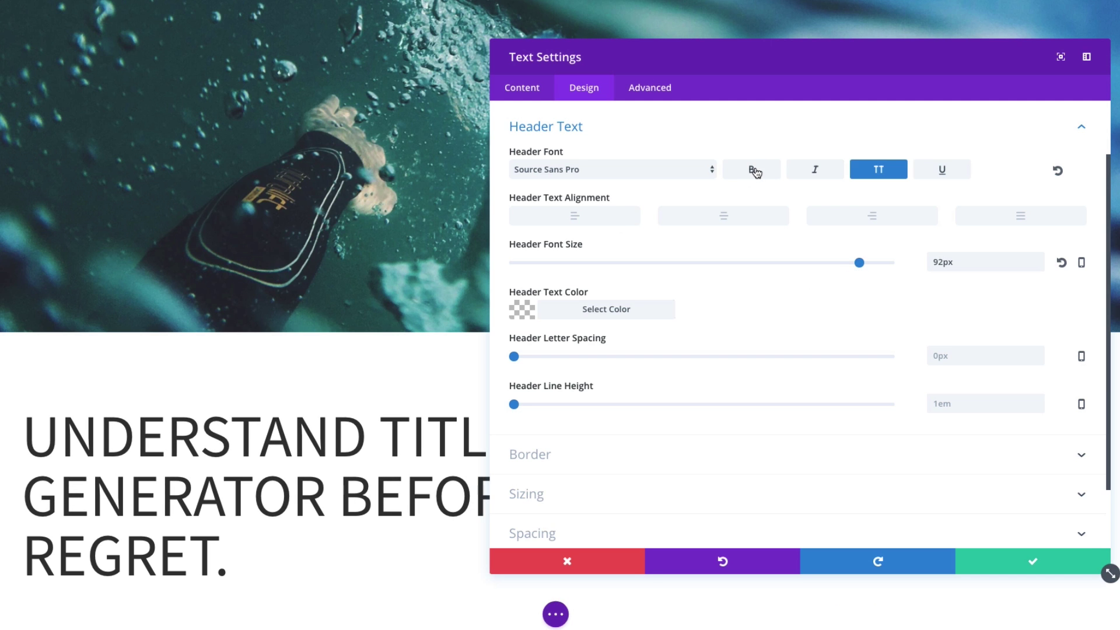
Step: Make the headline text bold
{"action": "left_click", "coordinate": [753, 170]}
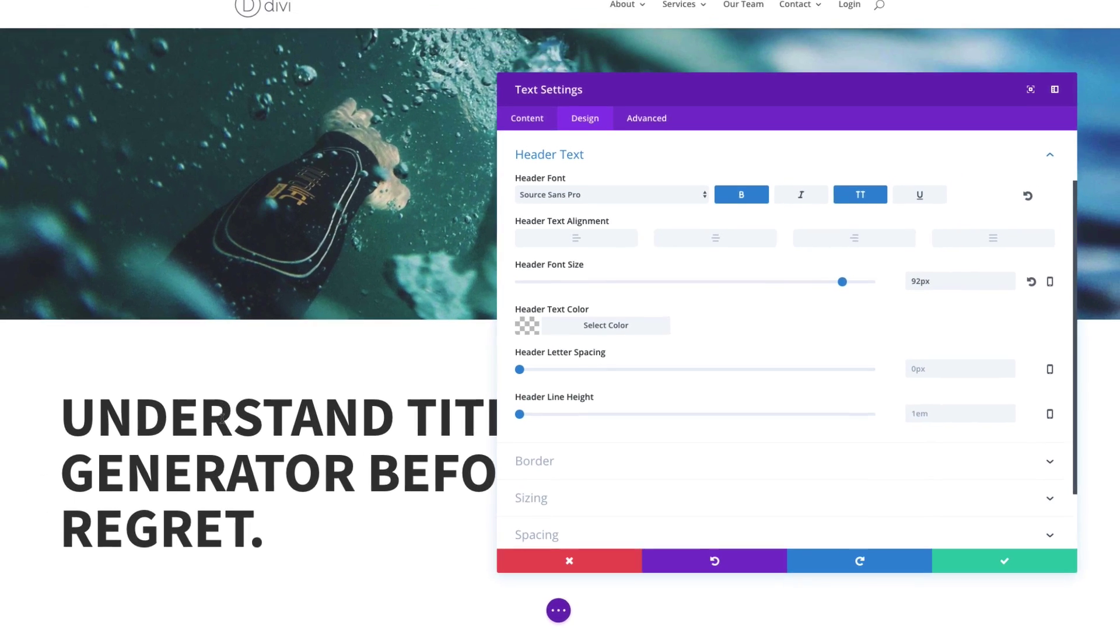
{"action": "scroll", "coordinate": [232, 420], "scroll_direction": "down", "scroll_amount": 3}
{"action": "scroll", "coordinate": [233, 420], "scroll_direction": "up", "scroll_amount": 3}
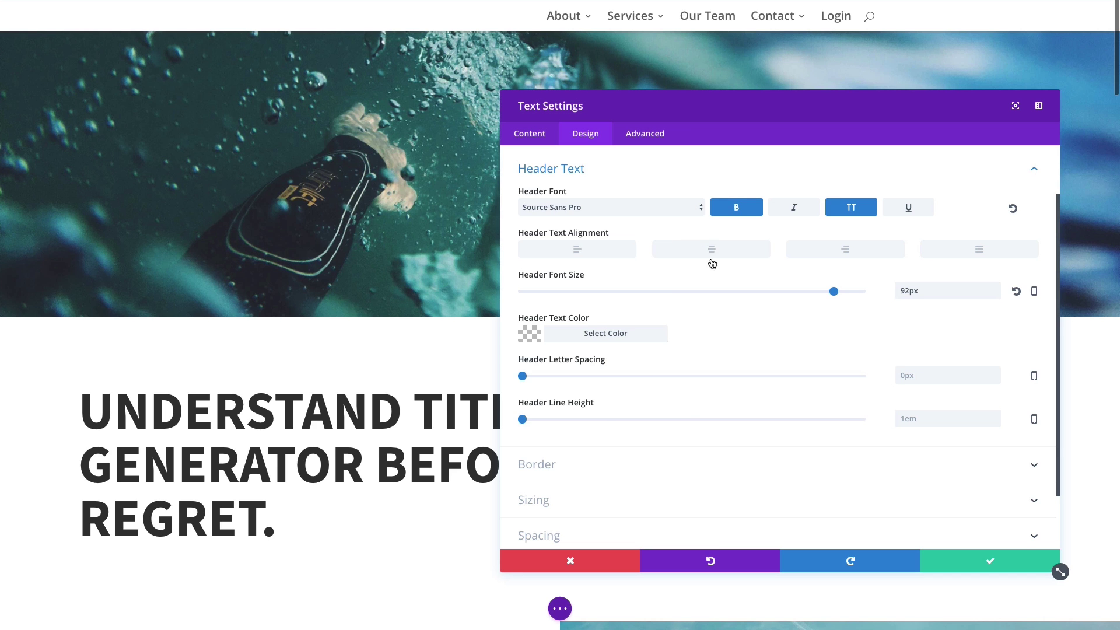
{"action": "scroll", "coordinate": [323, 458], "scroll_direction": "down", "scroll_amount": 3}
{"action": "scroll", "coordinate": [323, 458], "scroll_direction": "up", "scroll_amount": 2}
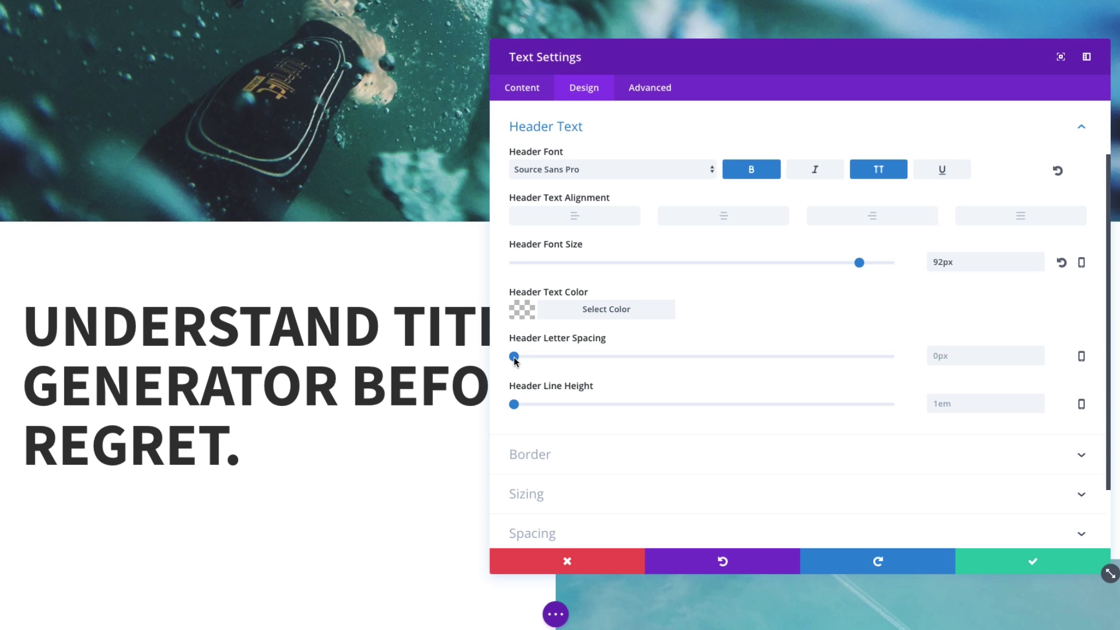
{"action": "mouse_move", "coordinate": [513, 356]}
{"action": "left_mouse_down"}
{"action": "mouse_move", "coordinate": [528, 357]}
{"action": "mouse_move", "coordinate": [507, 359]}
{"action": "left_mouse_up"}
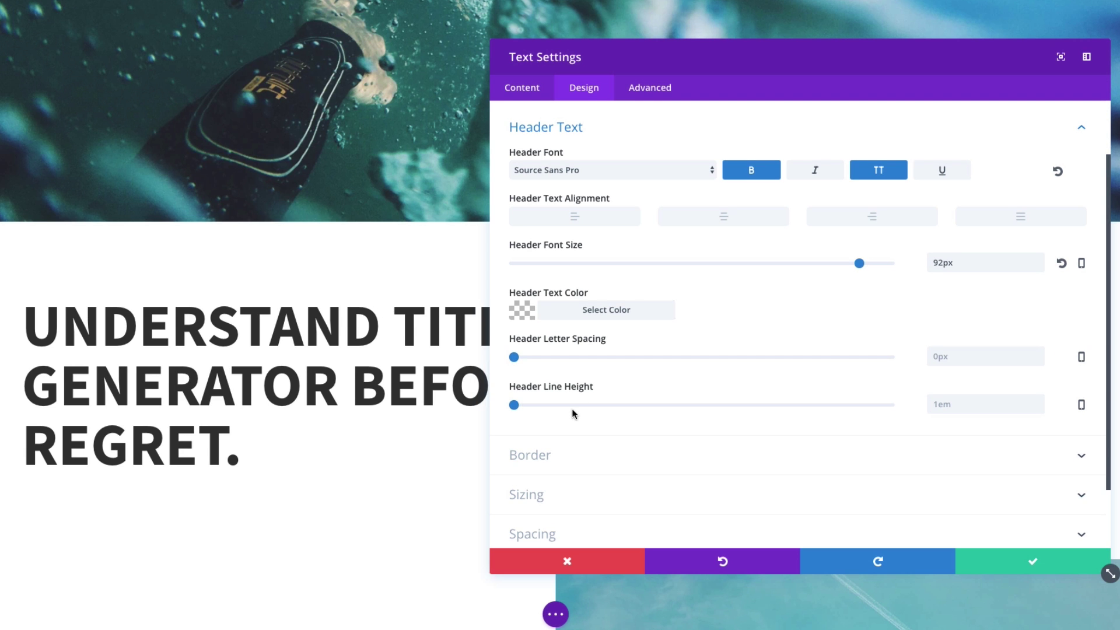
{"action": "scroll", "coordinate": [583, 407], "scroll_direction": "down", "scroll_amount": 1}
{"action": "scroll", "coordinate": [582, 407], "scroll_direction": "up", "scroll_amount": 2}
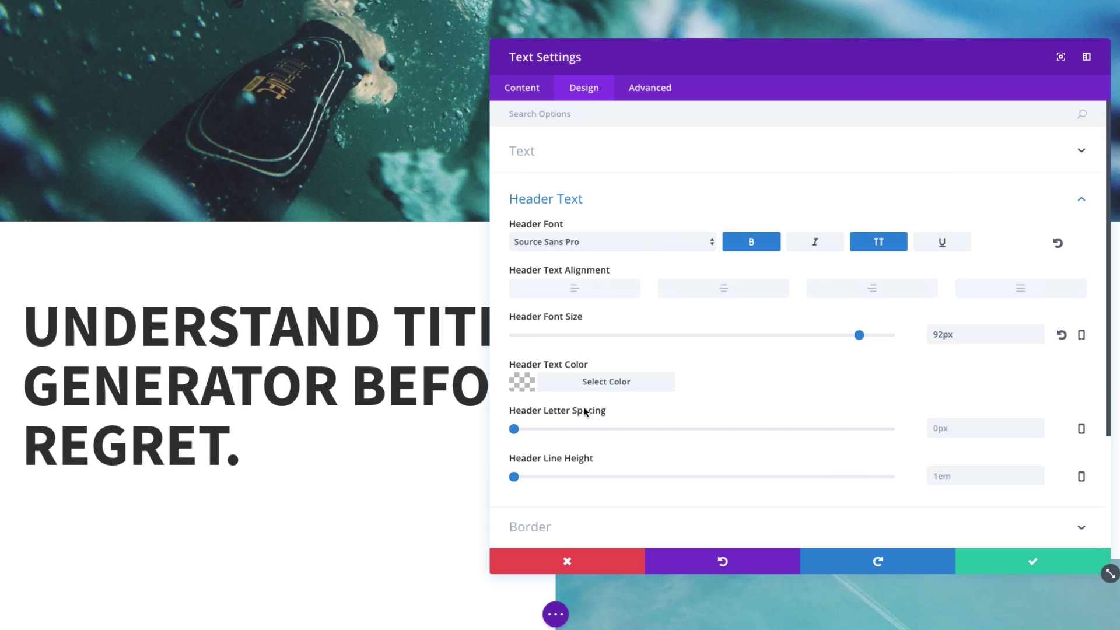
{"action": "left_click", "coordinate": [582, 155]}
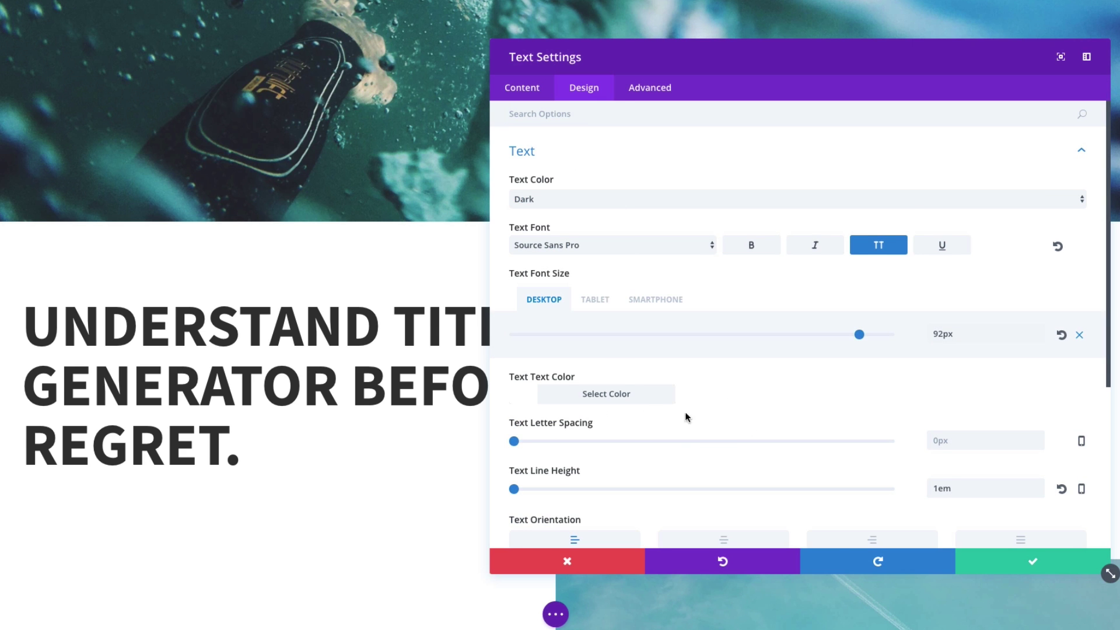
{"action": "scroll", "coordinate": [732, 396], "scroll_direction": "down", "scroll_amount": 3}
{"action": "scroll", "coordinate": [733, 400], "scroll_direction": "up", "scroll_amount": 3}
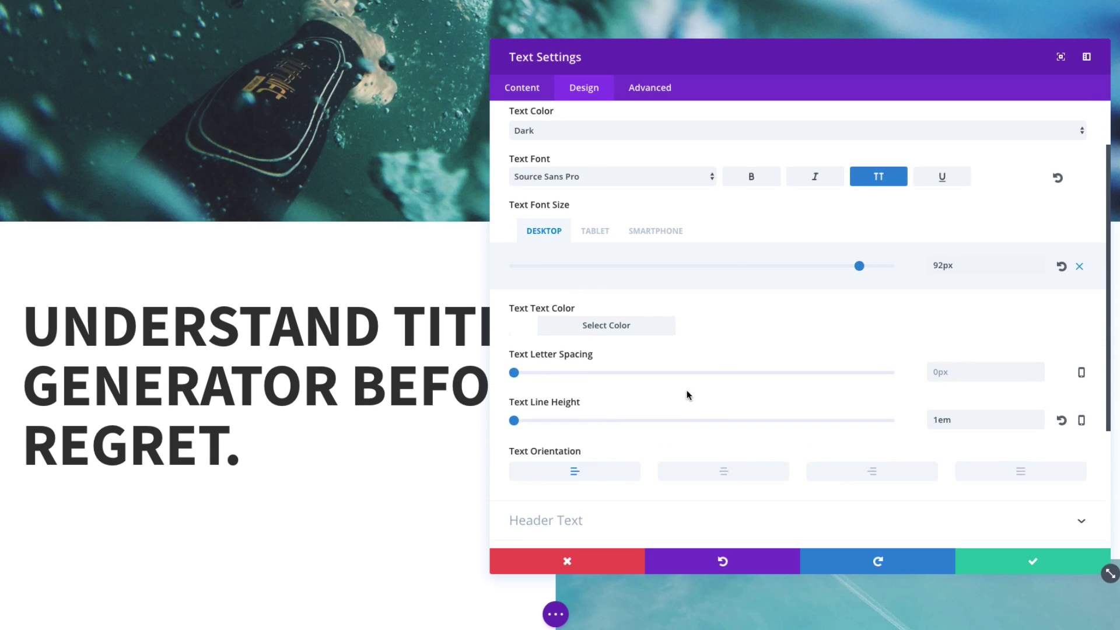
{"action": "scroll", "coordinate": [760, 405], "scroll_direction": "down", "scroll_amount": 2}
{"action": "scroll", "coordinate": [759, 407], "scroll_direction": "up", "scroll_amount": 3}
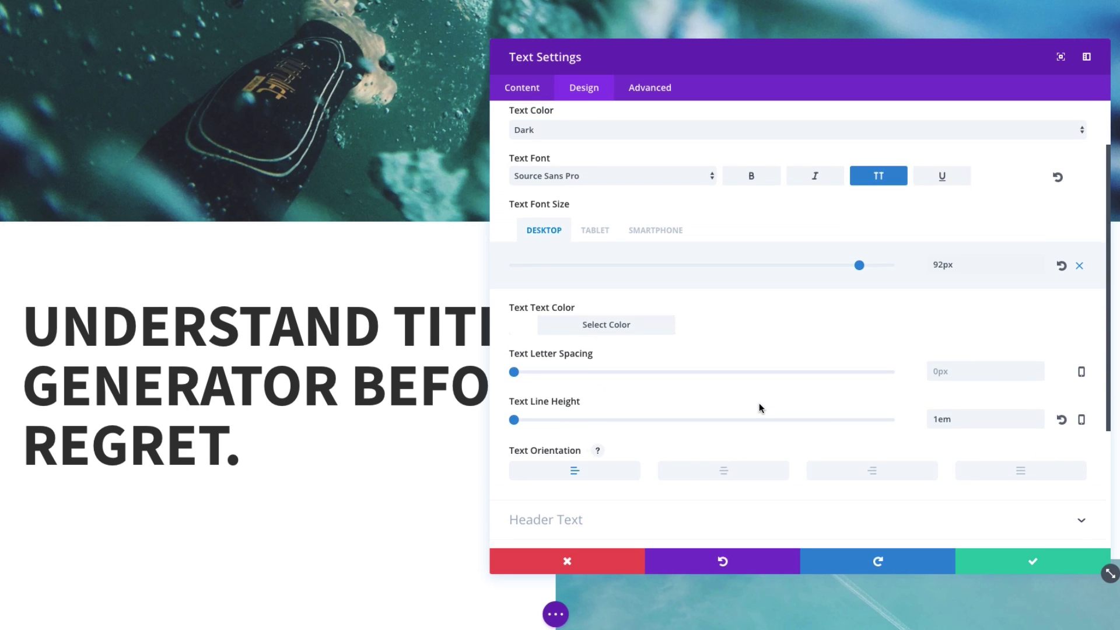
{"action": "scroll", "coordinate": [758, 407], "scroll_direction": "down", "scroll_amount": 2}
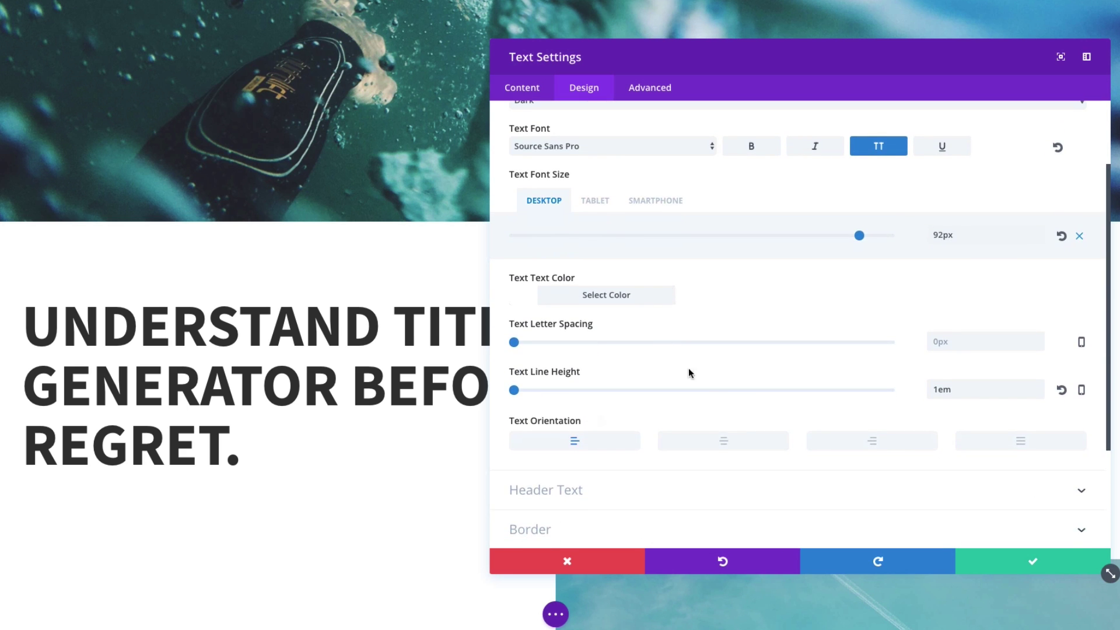
{"action": "scroll", "coordinate": [642, 303], "scroll_direction": "up", "scroll_amount": 2}
{"action": "left_click", "coordinate": [538, 155]}
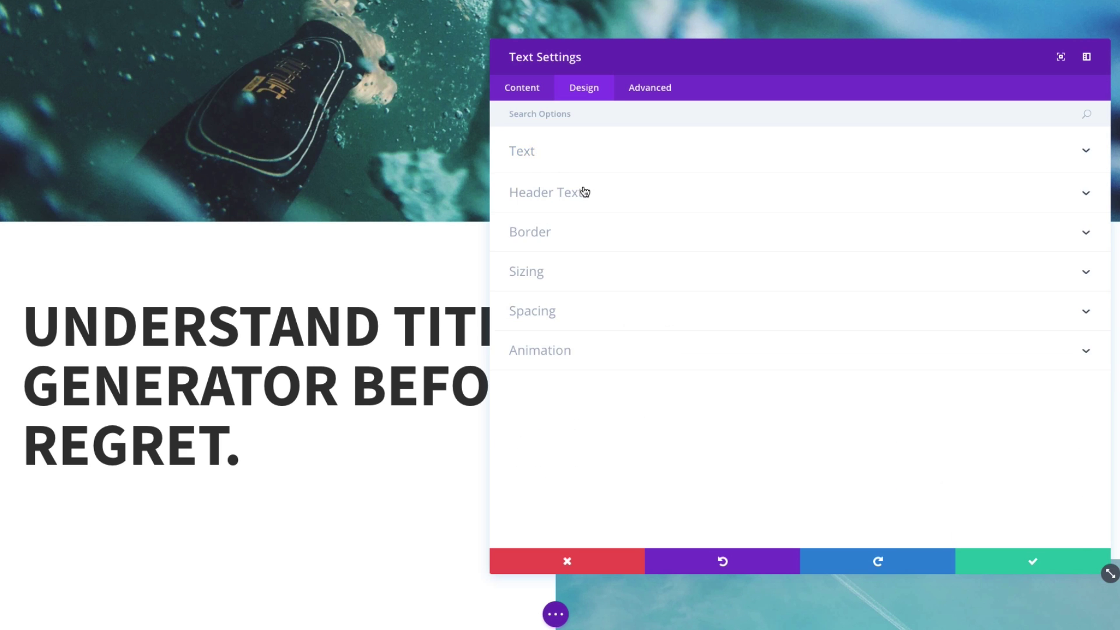
{"action": "left_click", "coordinate": [580, 191]}
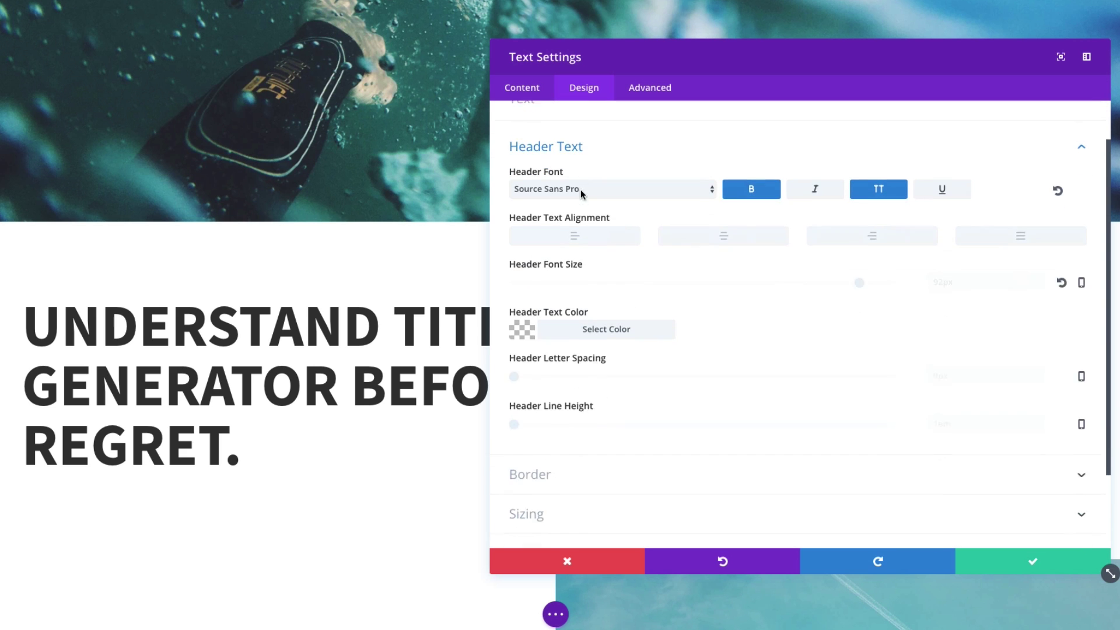
{"action": "left_click", "coordinate": [743, 224]}
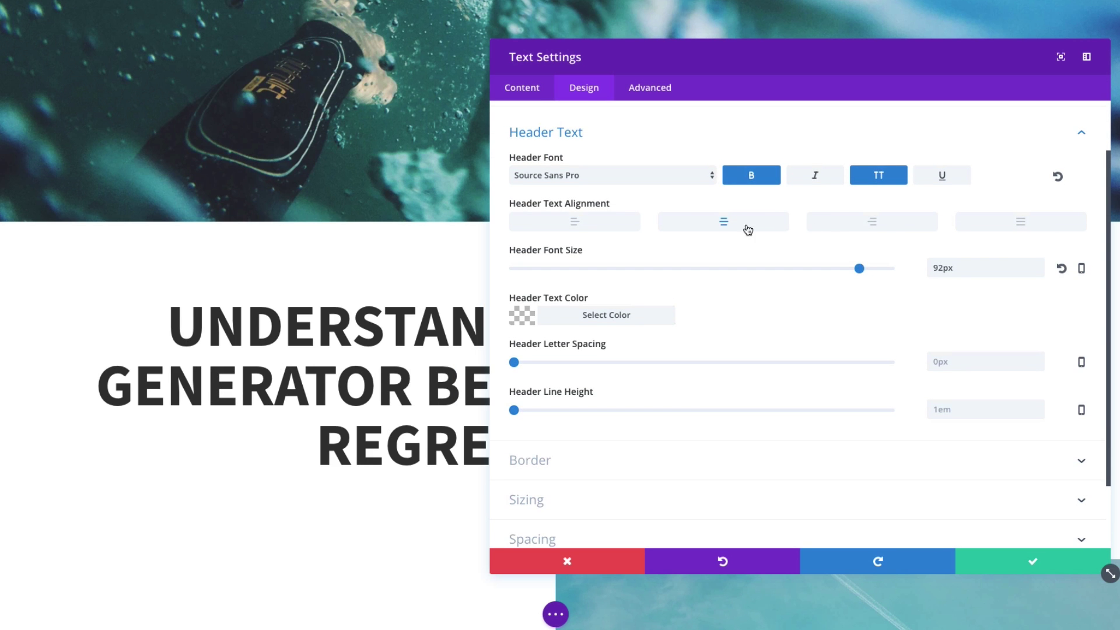
{"action": "left_click", "coordinate": [596, 226]}
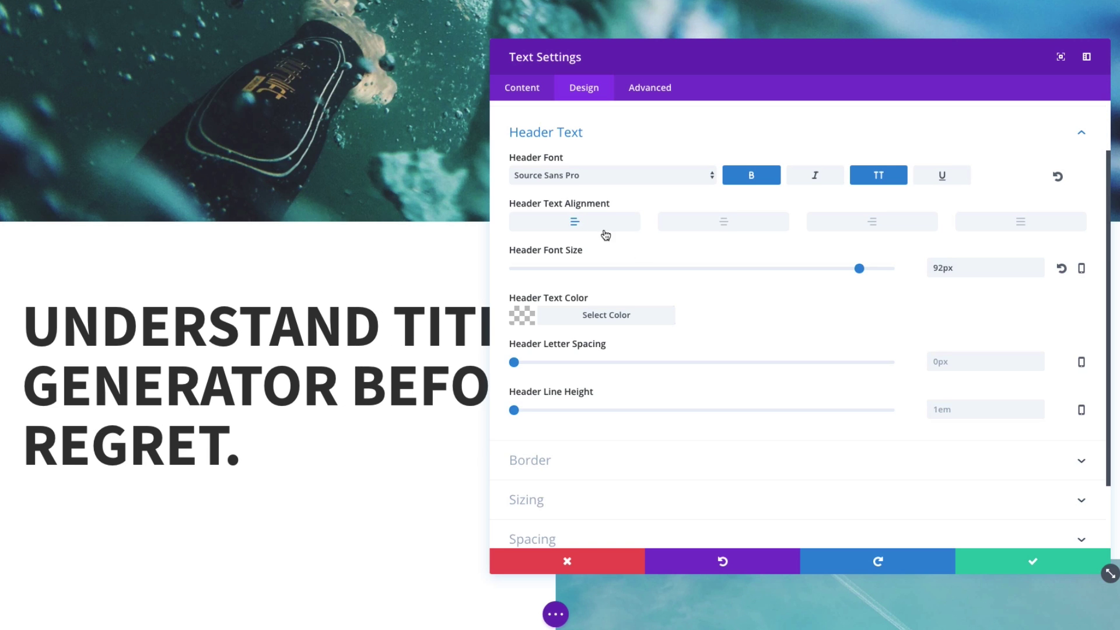
{"action": "scroll", "coordinate": [757, 303], "scroll_direction": "down", "scroll_amount": 1}
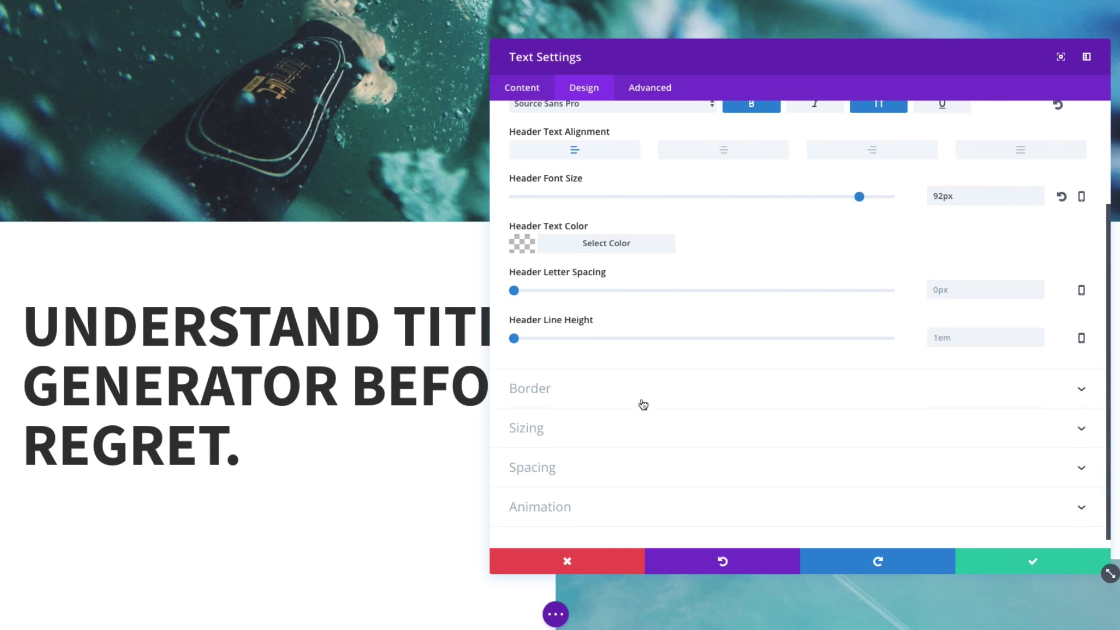
Step: Turn on an 8px solid border around the headline module
{"action": "left_click", "coordinate": [524, 397]}
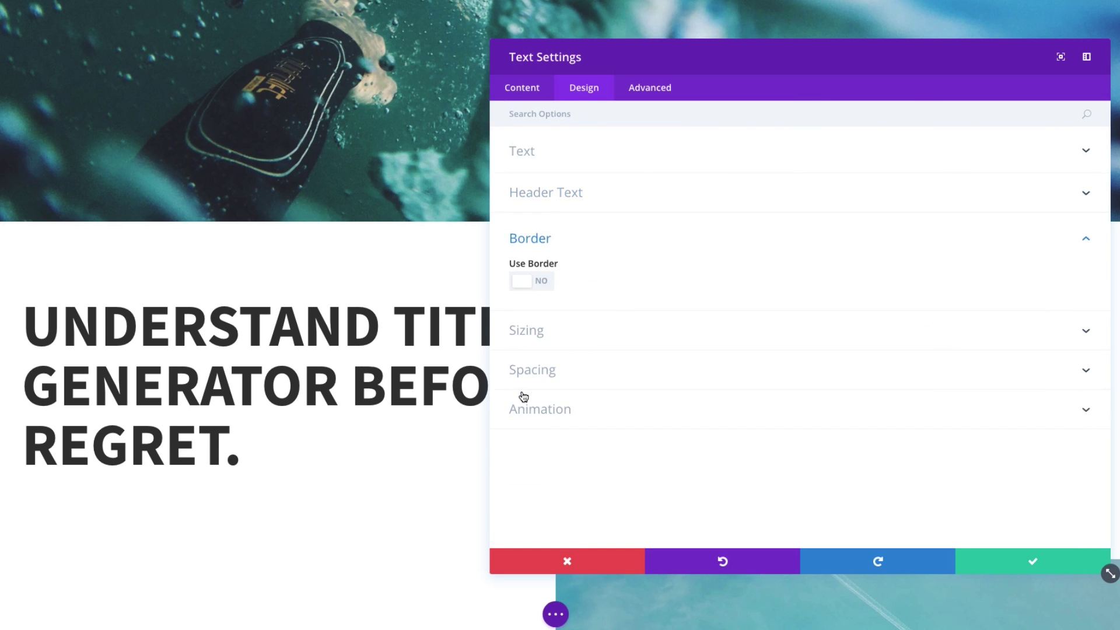
{"action": "left_click", "coordinate": [543, 283]}
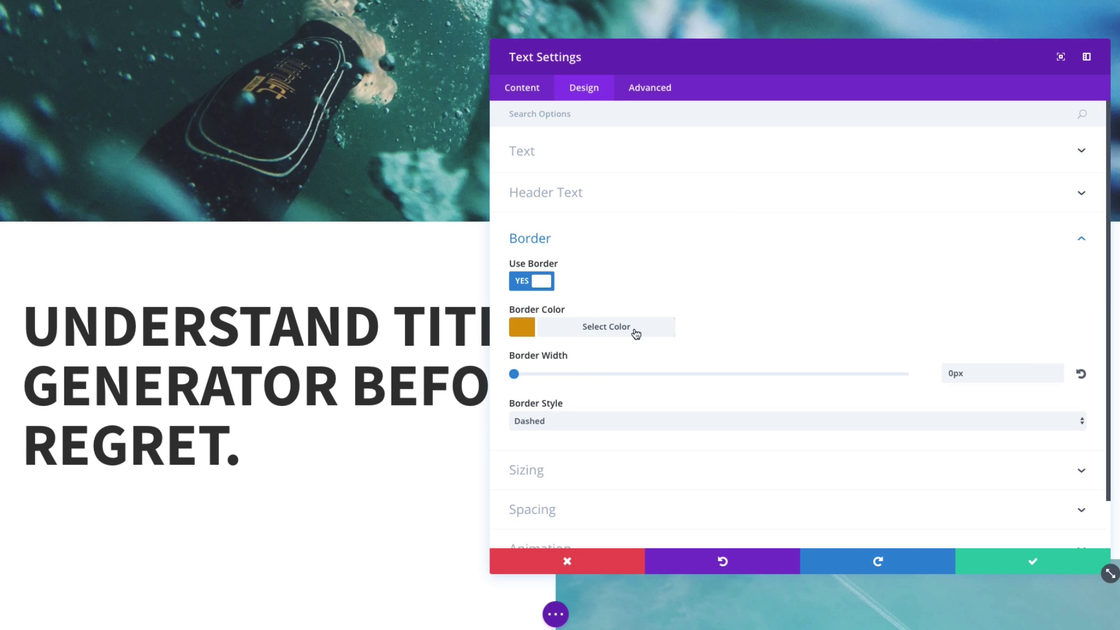
{"action": "left_click_drag", "start_coordinate": [514, 374], "coordinate": [545, 374]}
{"action": "left_click", "coordinate": [547, 421]}
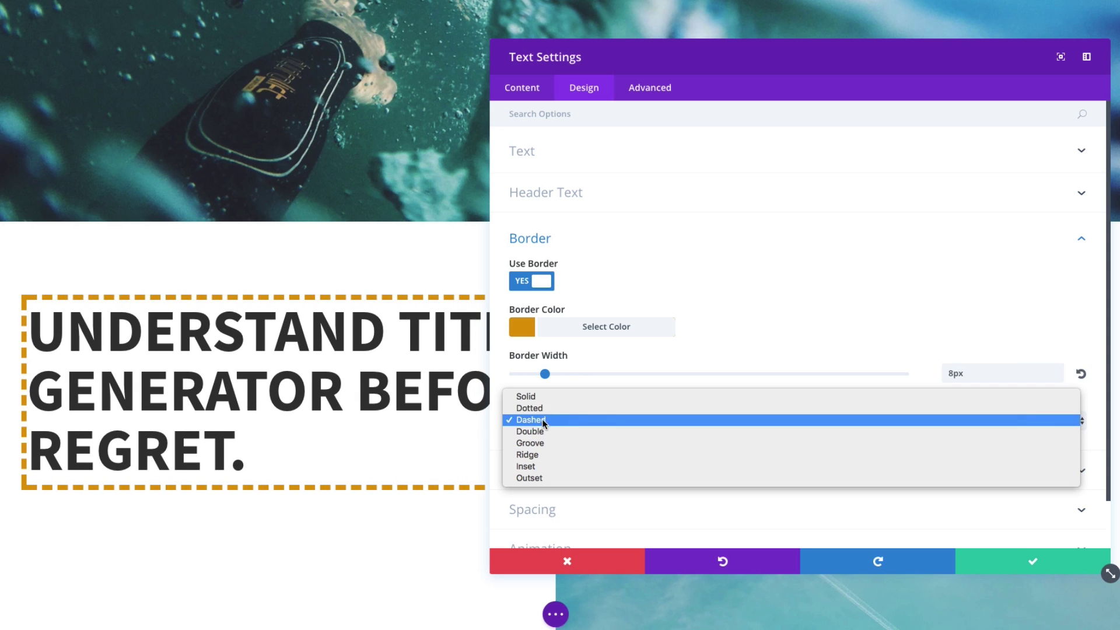
{"action": "left_click", "coordinate": [547, 397]}
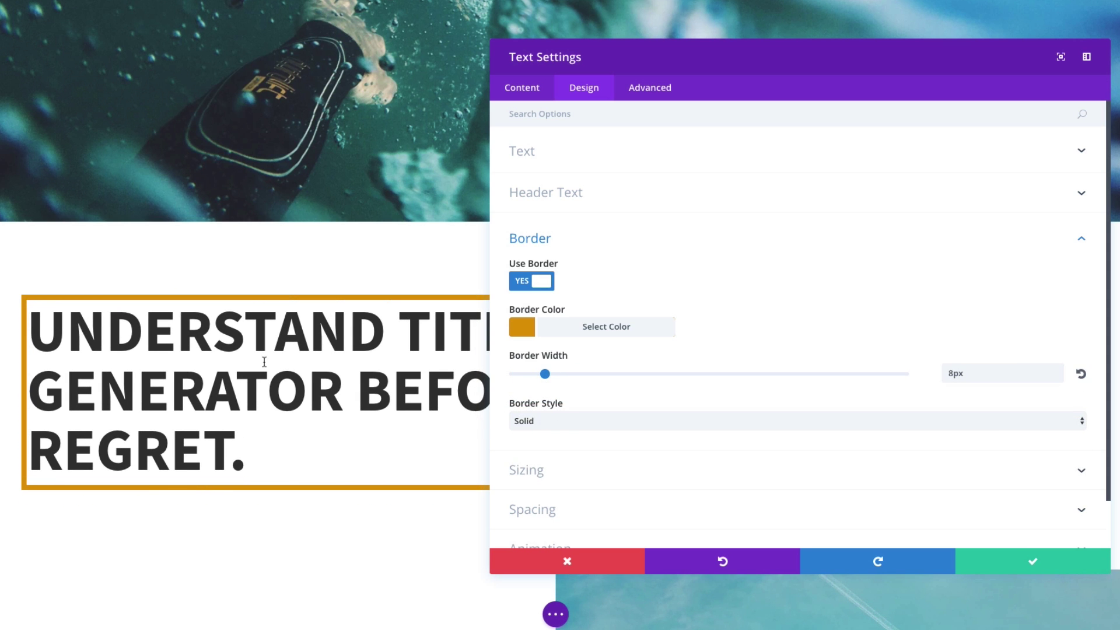
Step: Turn off the border, keep the module left-aligned after a centred preview, and open Spacing and Animation
{"action": "left_click", "coordinate": [546, 281]}
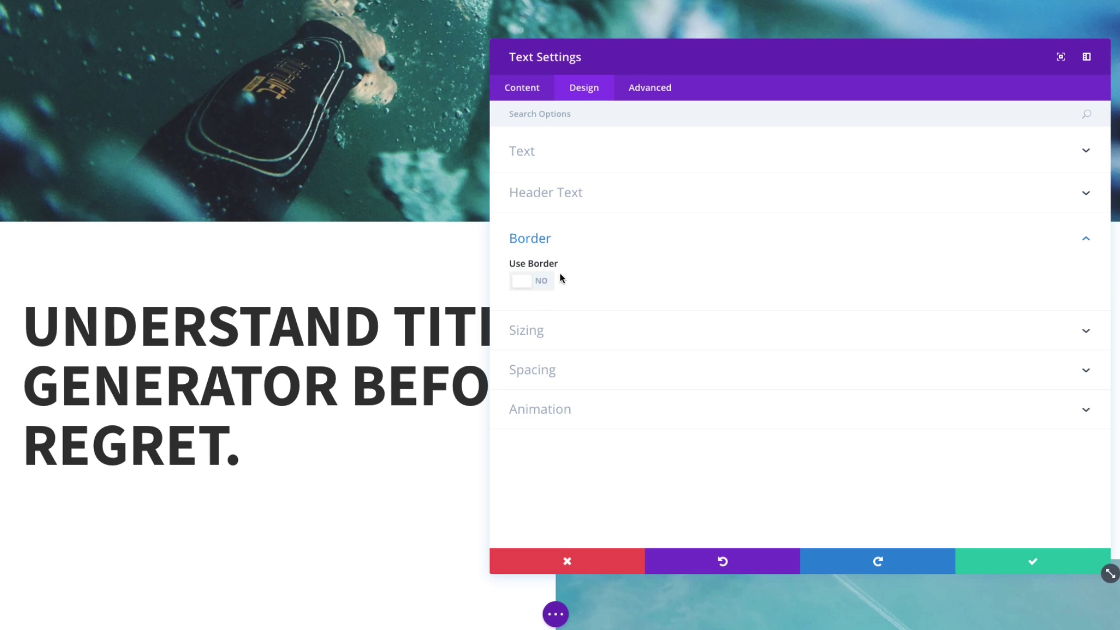
{"action": "left_click", "coordinate": [584, 337]}
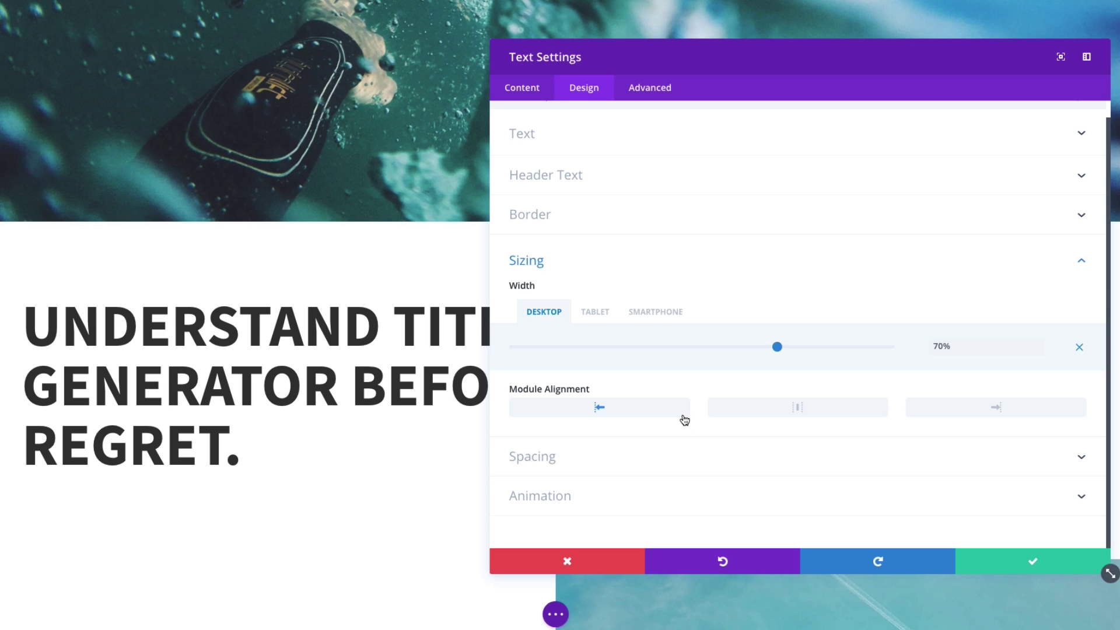
{"action": "left_click", "coordinate": [788, 416]}
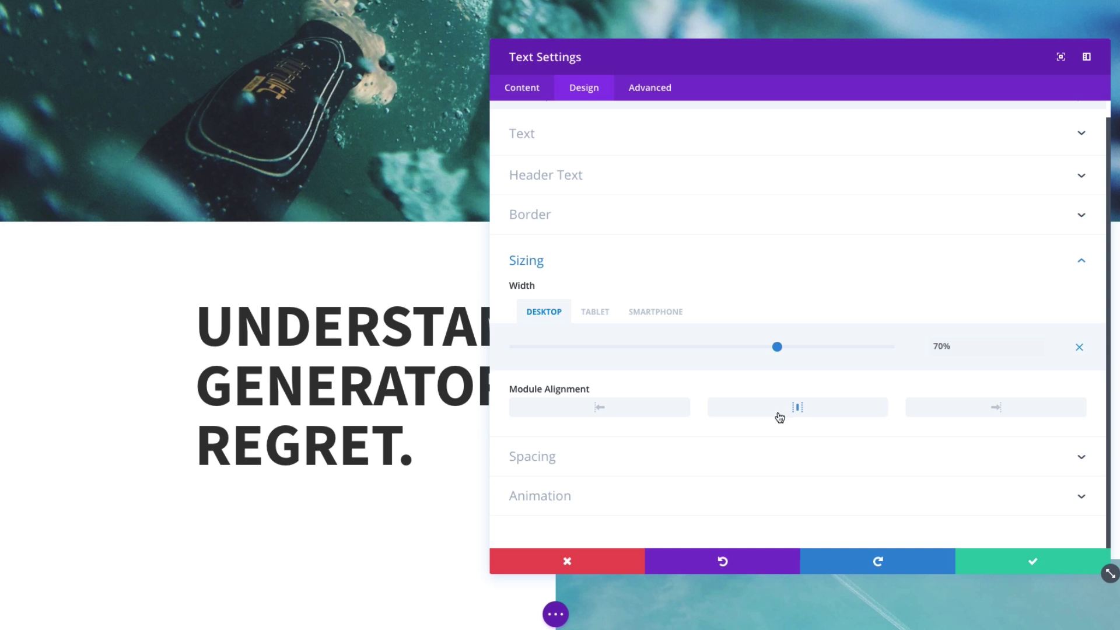
{"action": "left_click", "coordinate": [630, 415]}
{"action": "left_click", "coordinate": [693, 466]}
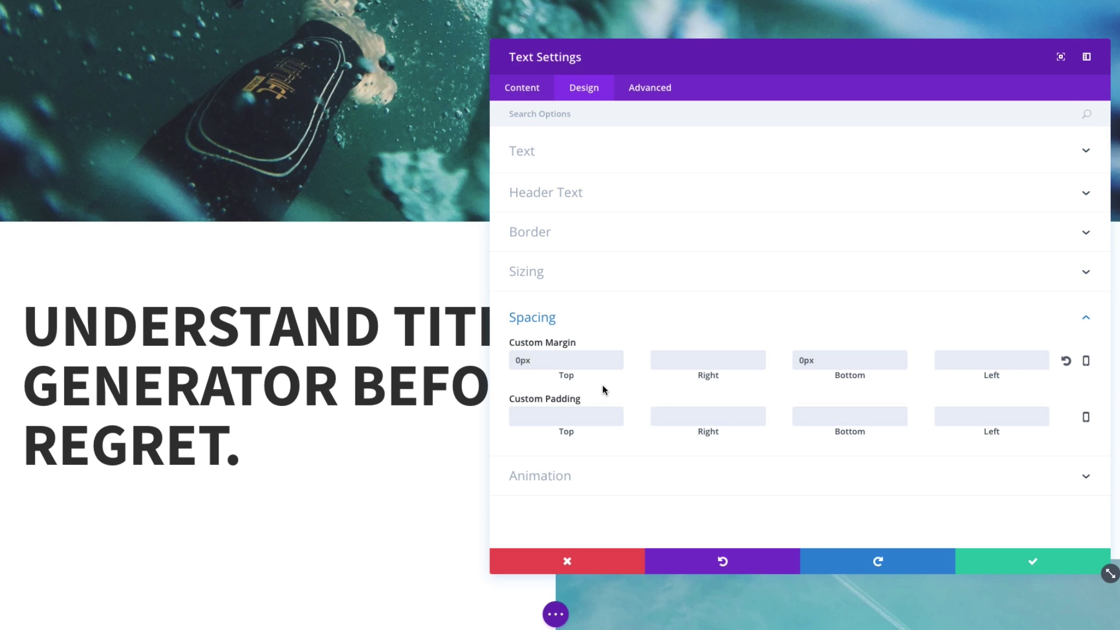
{"action": "left_click", "coordinate": [650, 489]}
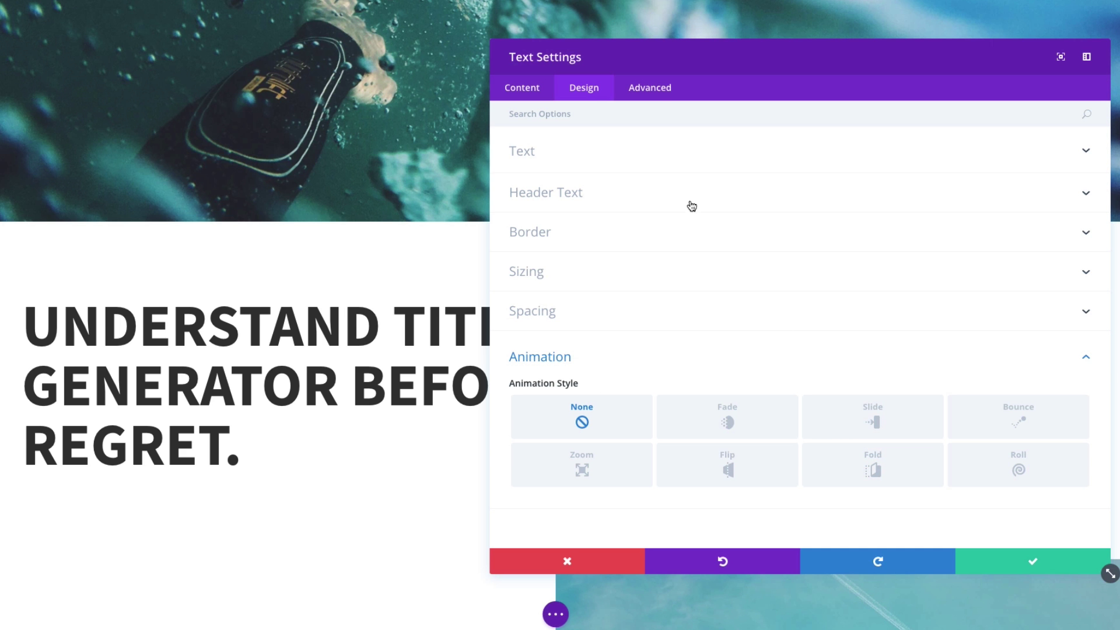
Step: Open the Advanced tab's CSS ID & Classes and Custom CSS sections
{"action": "left_click", "coordinate": [658, 97]}
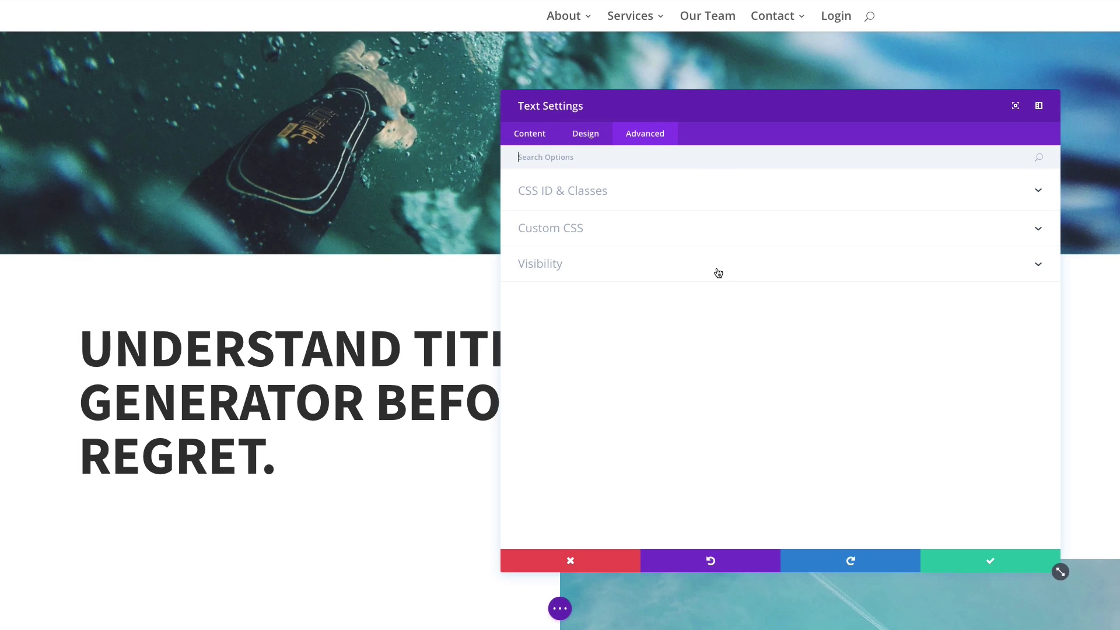
{"action": "left_click", "coordinate": [621, 197]}
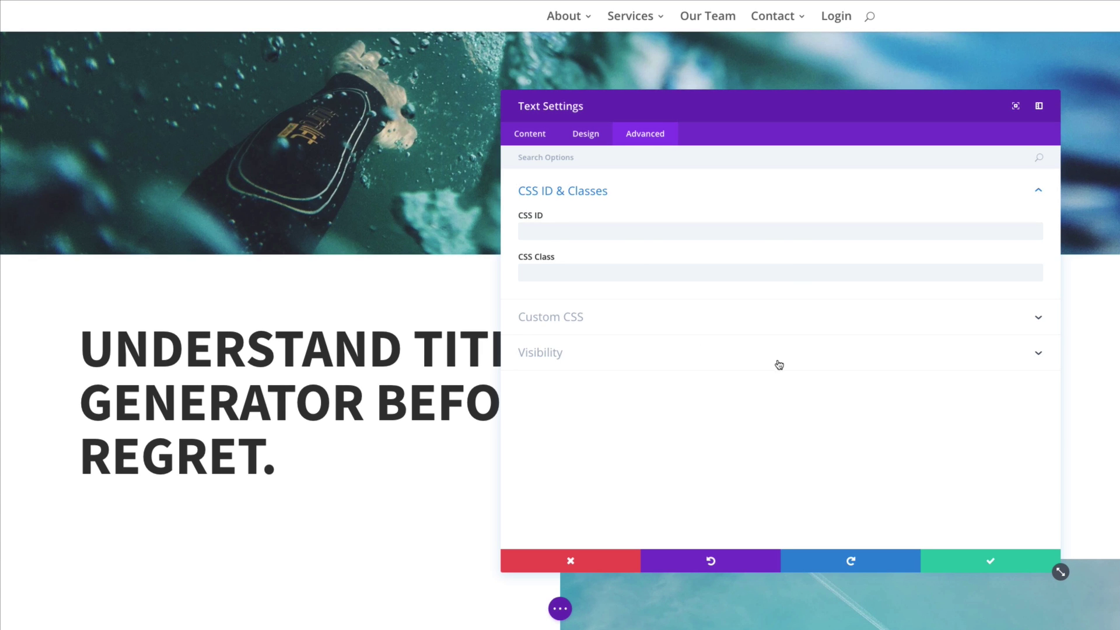
{"action": "left_click", "coordinate": [621, 324]}
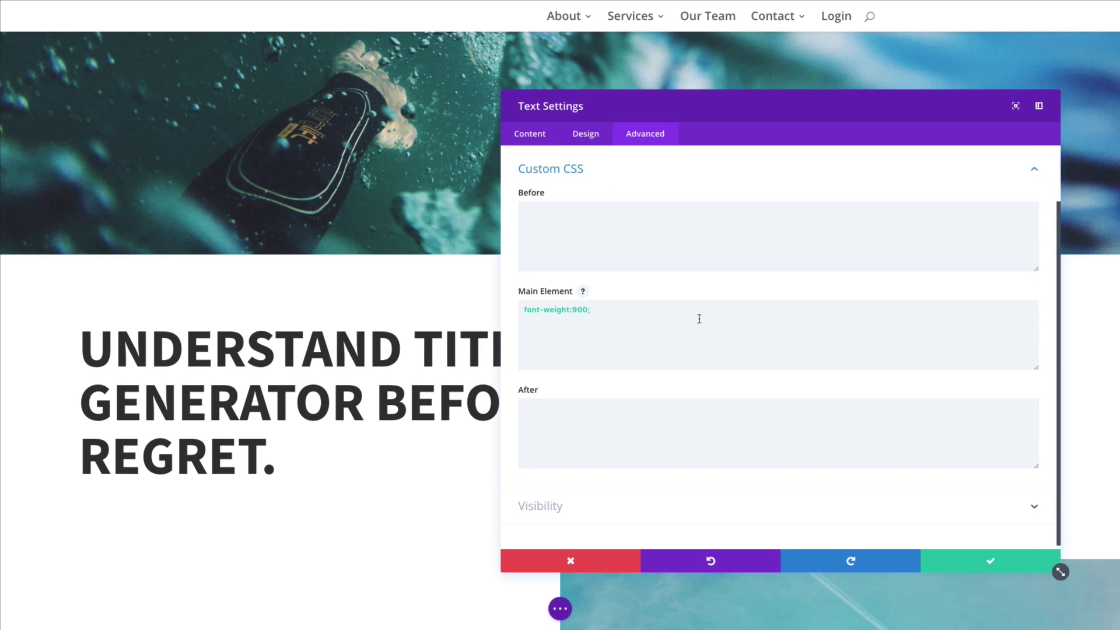
{"action": "scroll", "coordinate": [691, 317], "scroll_direction": "up", "scroll_amount": 1}
{"action": "scroll", "coordinate": [687, 321], "scroll_direction": "down", "scroll_amount": 1}
Step: Set the Main Element custom CSS to font-weight:900; and expand Visibility
{"action": "left_click", "coordinate": [667, 342]}
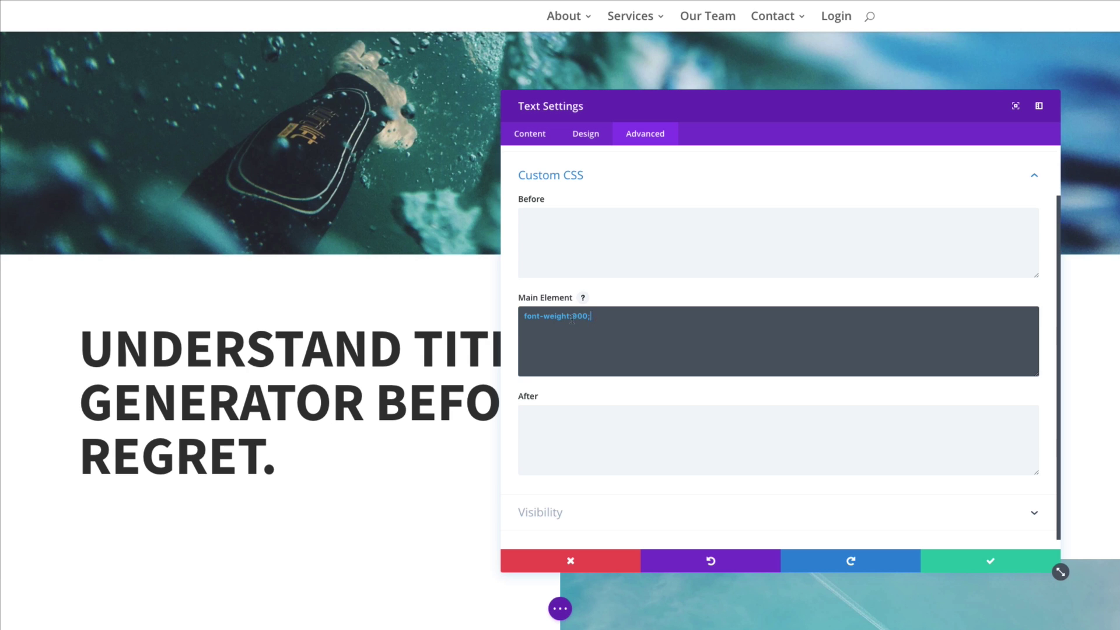
{"action": "left_click_drag", "start_coordinate": [595, 318], "coordinate": [511, 310]}
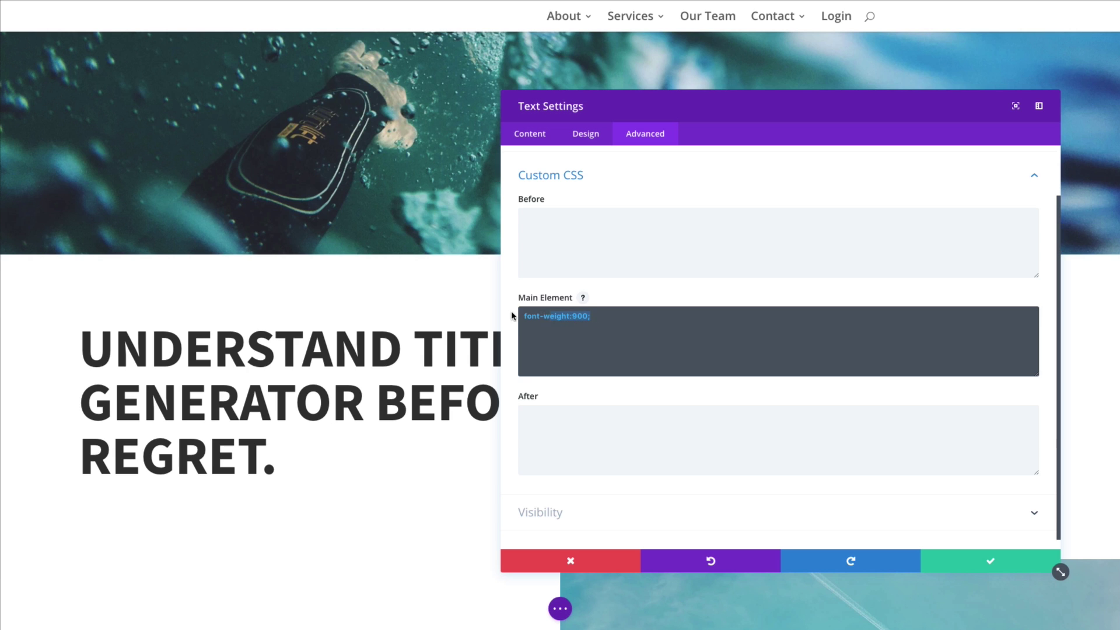
{"action": "left_click", "coordinate": [691, 292]}
{"action": "left_click", "coordinate": [628, 330]}
{"action": "scroll", "coordinate": [643, 361], "scroll_direction": "up", "scroll_amount": 1}
{"action": "scroll", "coordinate": [644, 444], "scroll_direction": "down", "scroll_amount": 1}
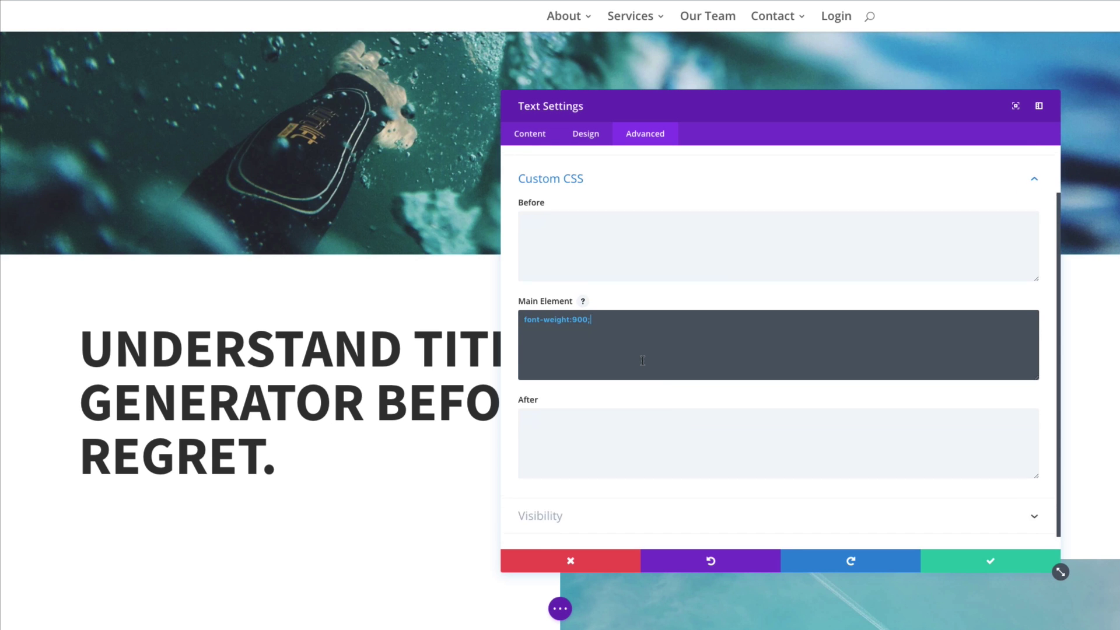
{"action": "left_click", "coordinate": [635, 514]}
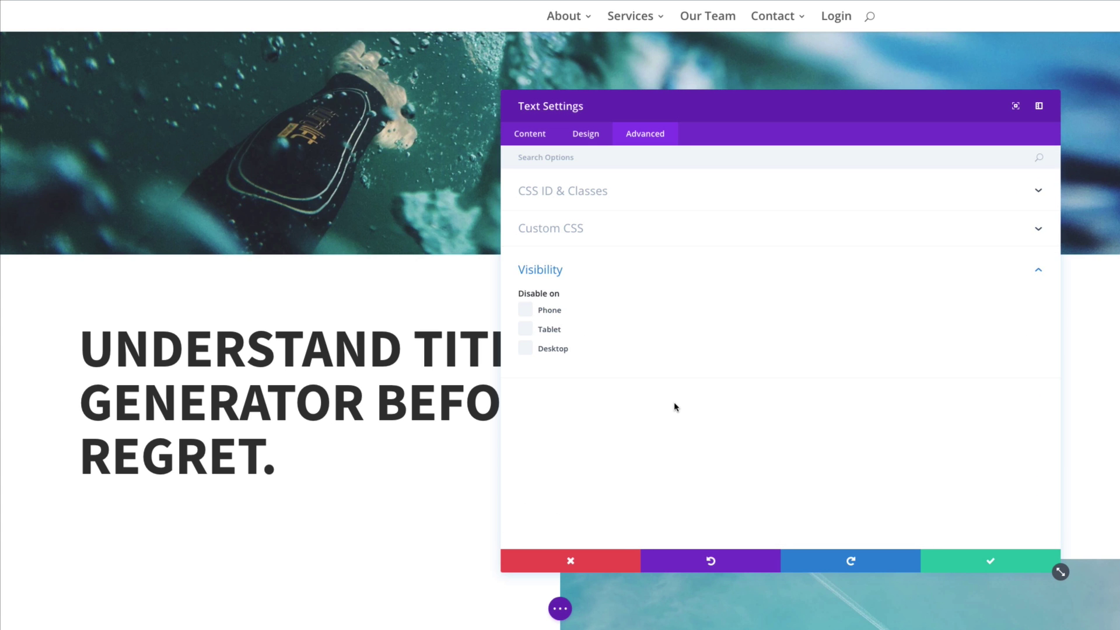
{"action": "left_click", "coordinate": [991, 563]}
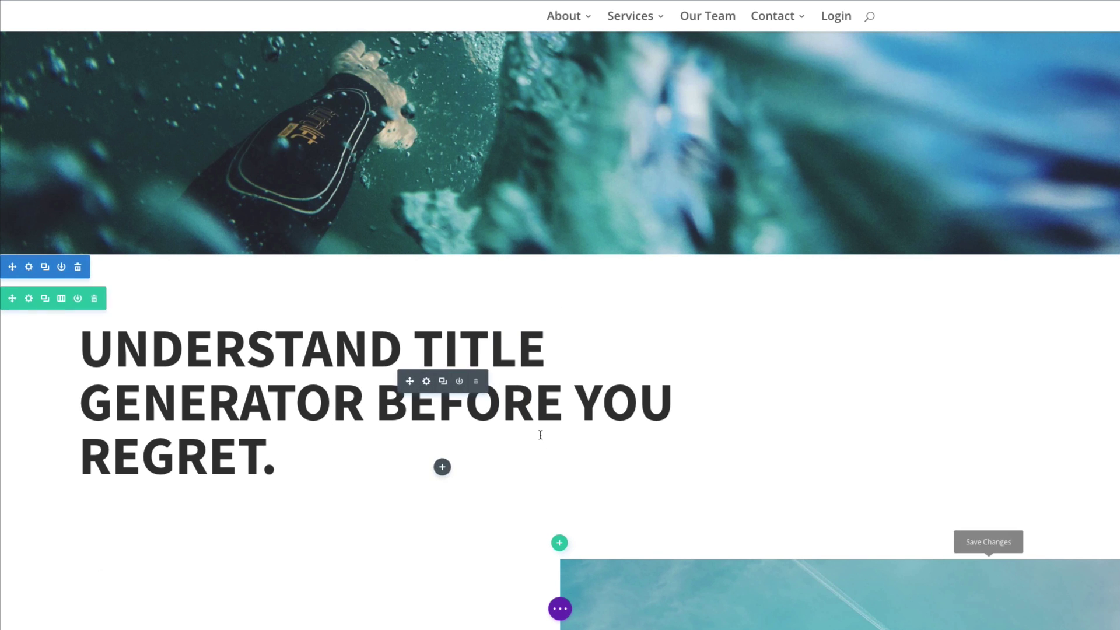
{"action": "scroll", "coordinate": [539, 430], "scroll_direction": "down", "scroll_amount": 7}
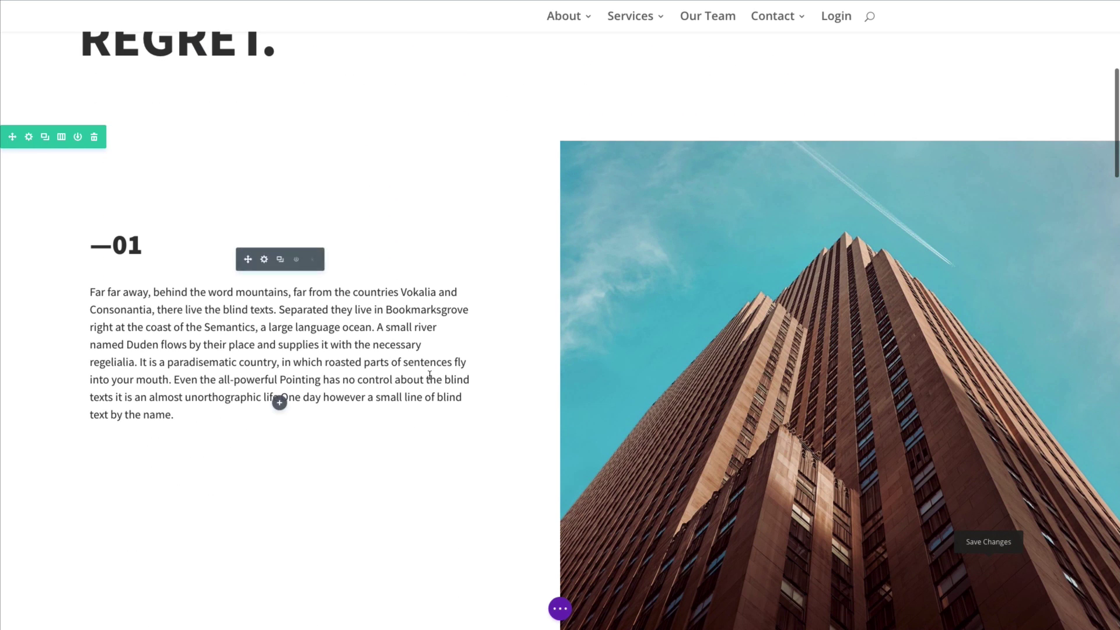
{"action": "left_click", "coordinate": [264, 258]}
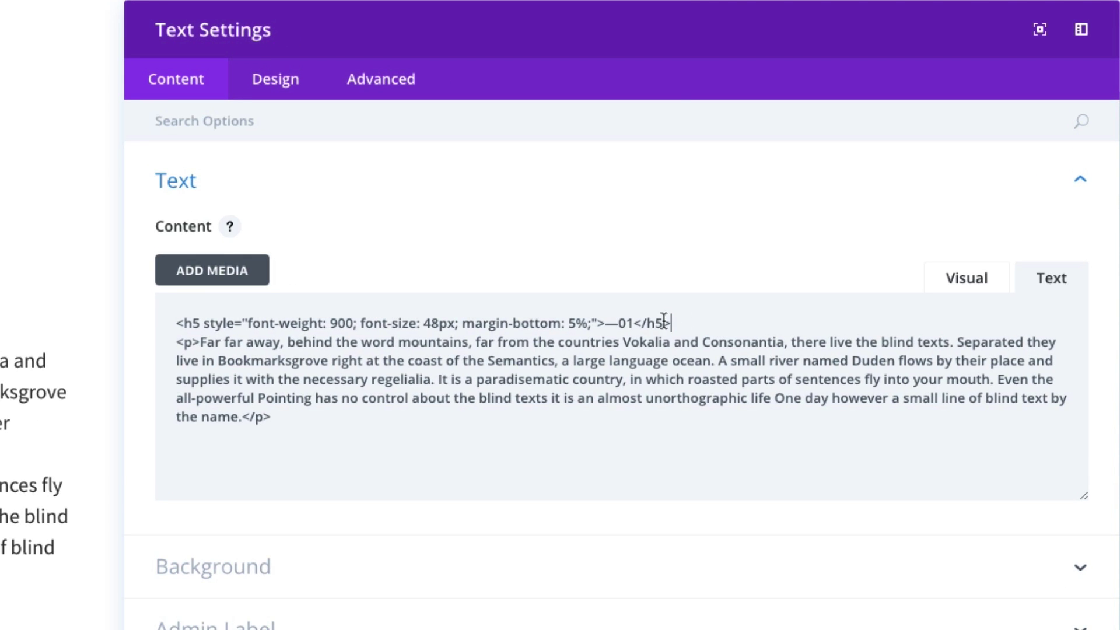
{"action": "left_click_drag", "start_coordinate": [807, 271], "coordinate": [591, 269]}
{"action": "left_click_drag", "start_coordinate": [284, 321], "coordinate": [170, 323]}
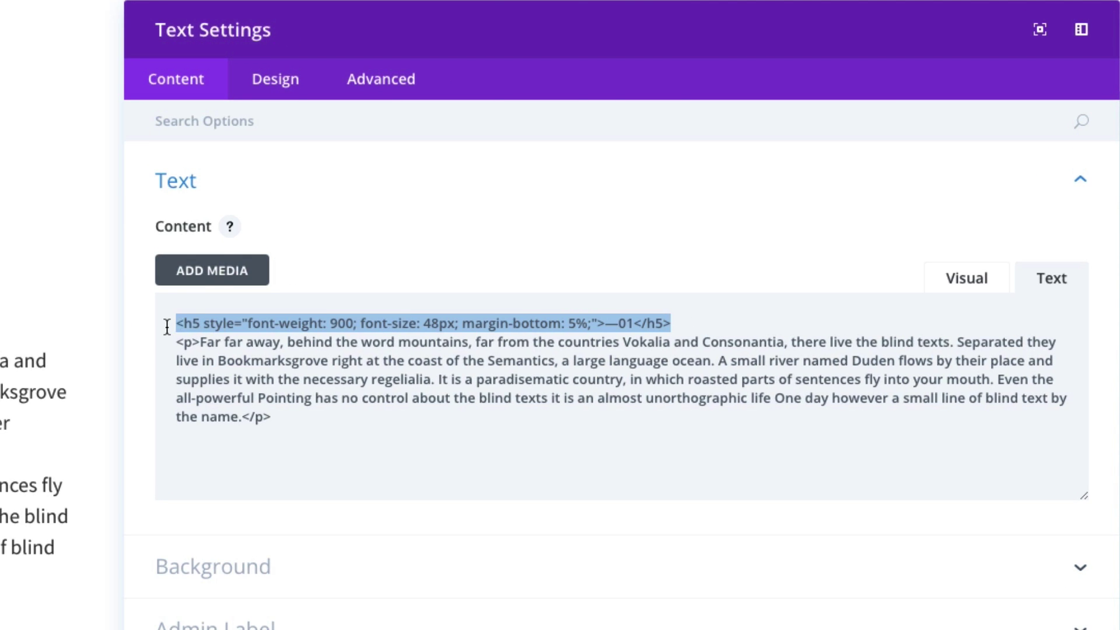
{"action": "left_click_drag", "start_coordinate": [323, 421], "coordinate": [157, 347]}
{"action": "left_click", "coordinate": [463, 453]}
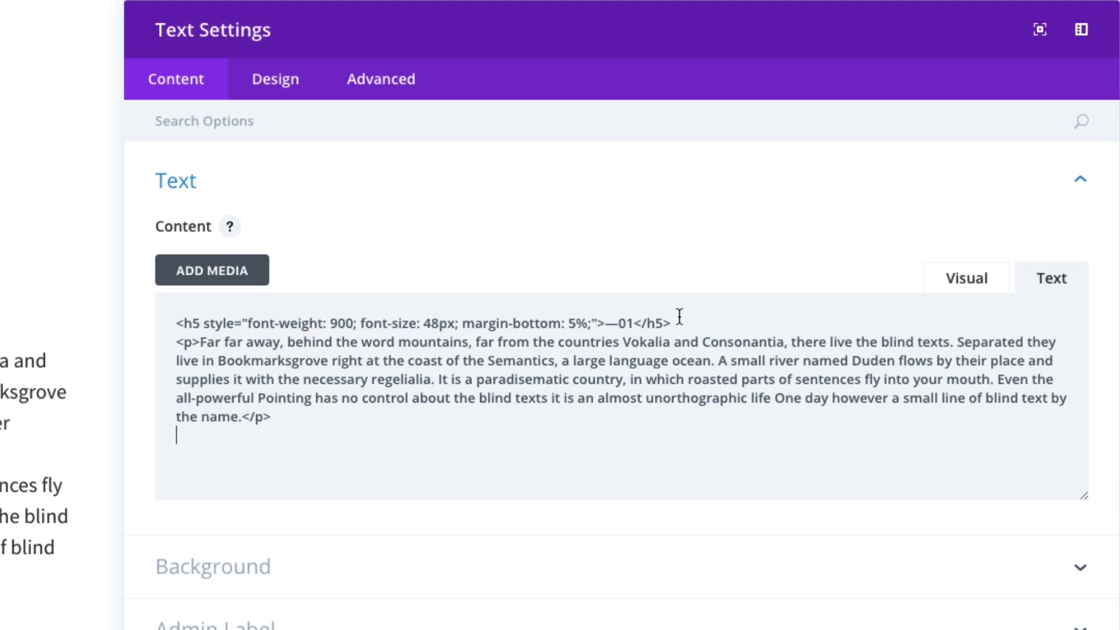
{"action": "left_click_drag", "start_coordinate": [675, 323], "coordinate": [134, 321]}
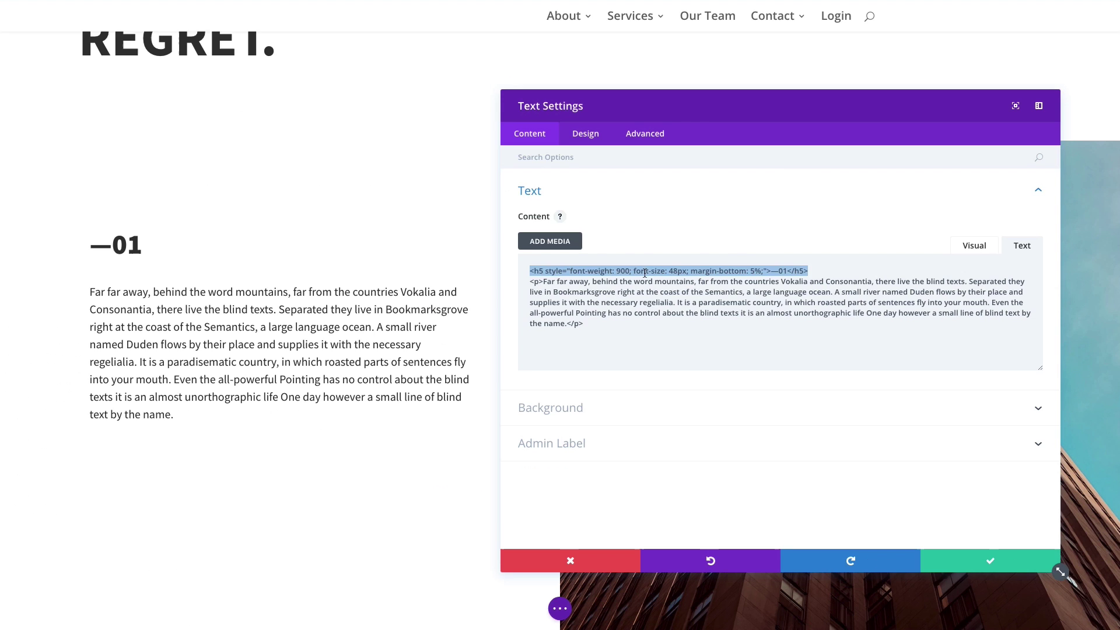
{"action": "left_click", "coordinate": [382, 322]}
{"action": "left_click_drag", "start_coordinate": [689, 270], "coordinate": [633, 271]}
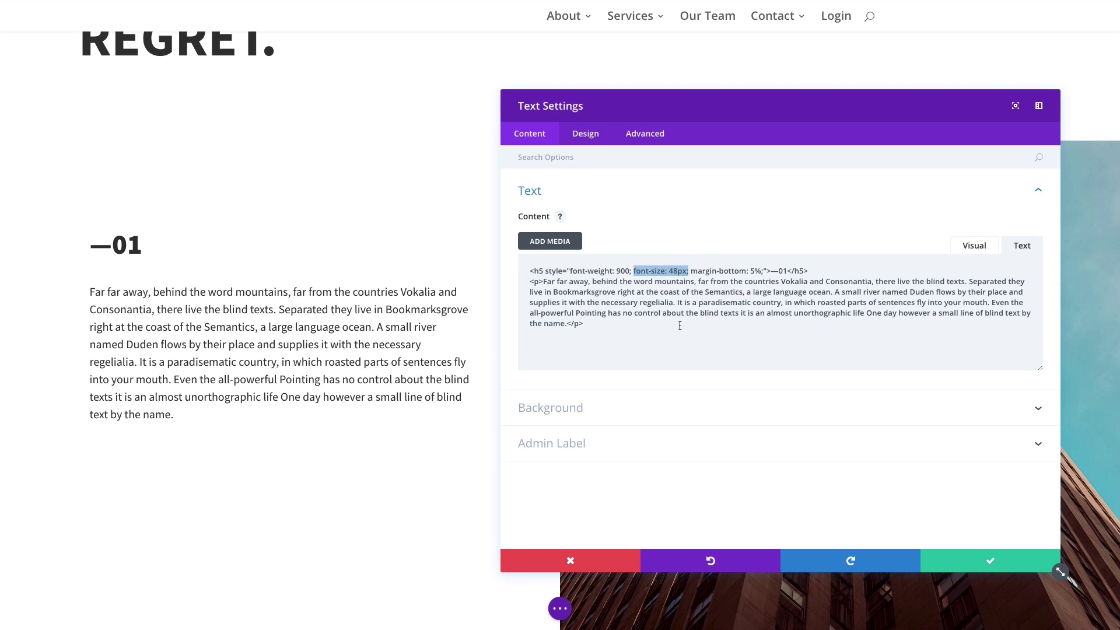
{"action": "left_click_drag", "start_coordinate": [679, 325], "coordinate": [497, 280]}
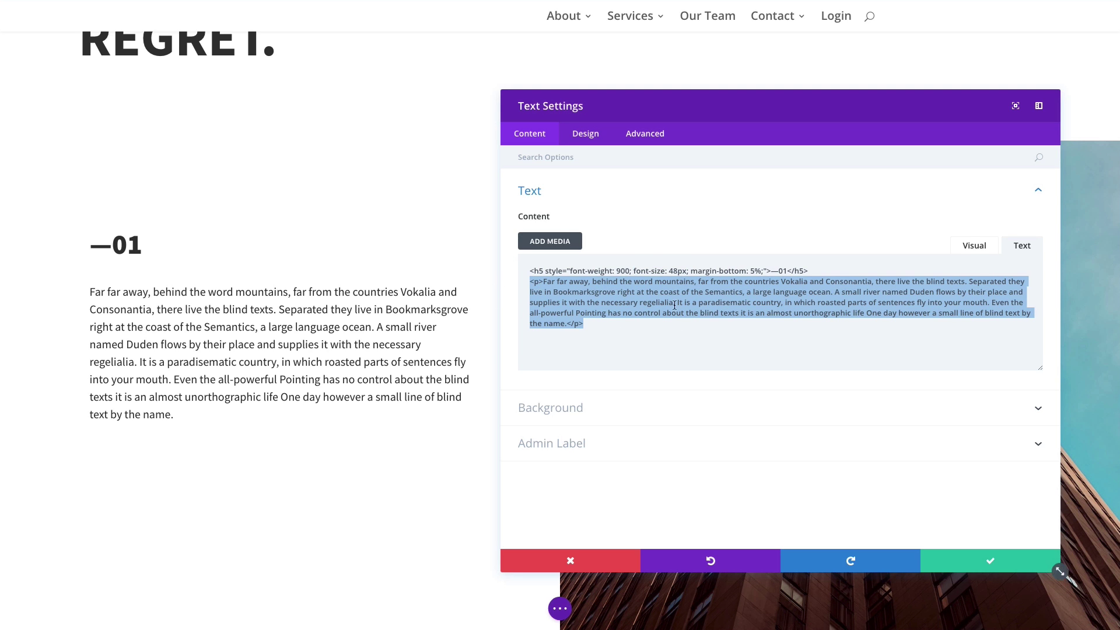
{"action": "left_click", "coordinate": [773, 336]}
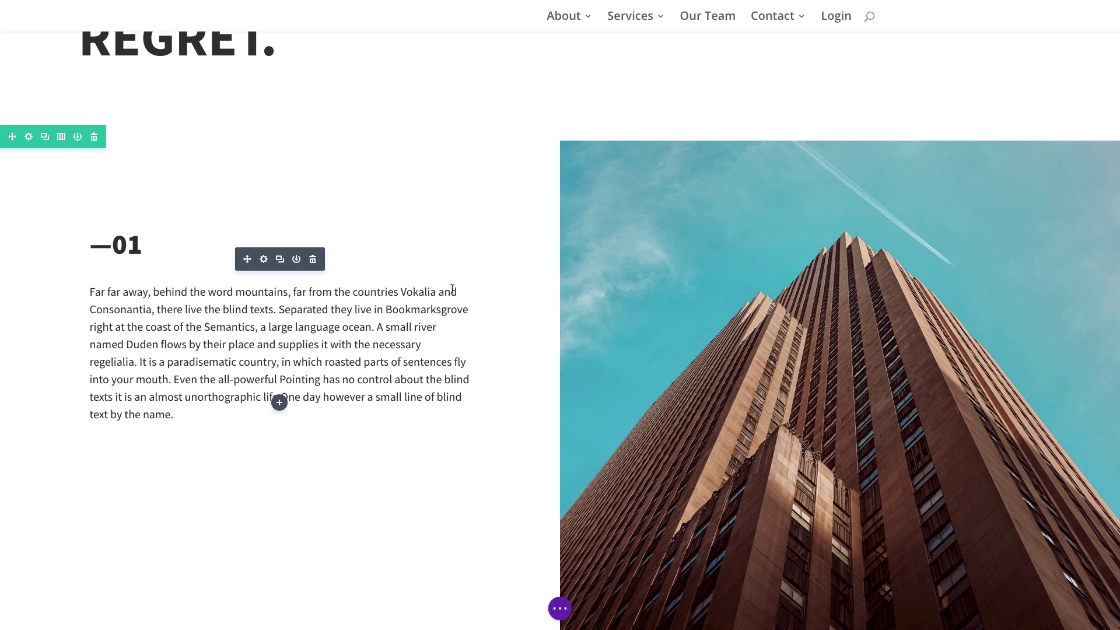
{"action": "scroll", "coordinate": [453, 290], "scroll_direction": "down", "scroll_amount": 5}
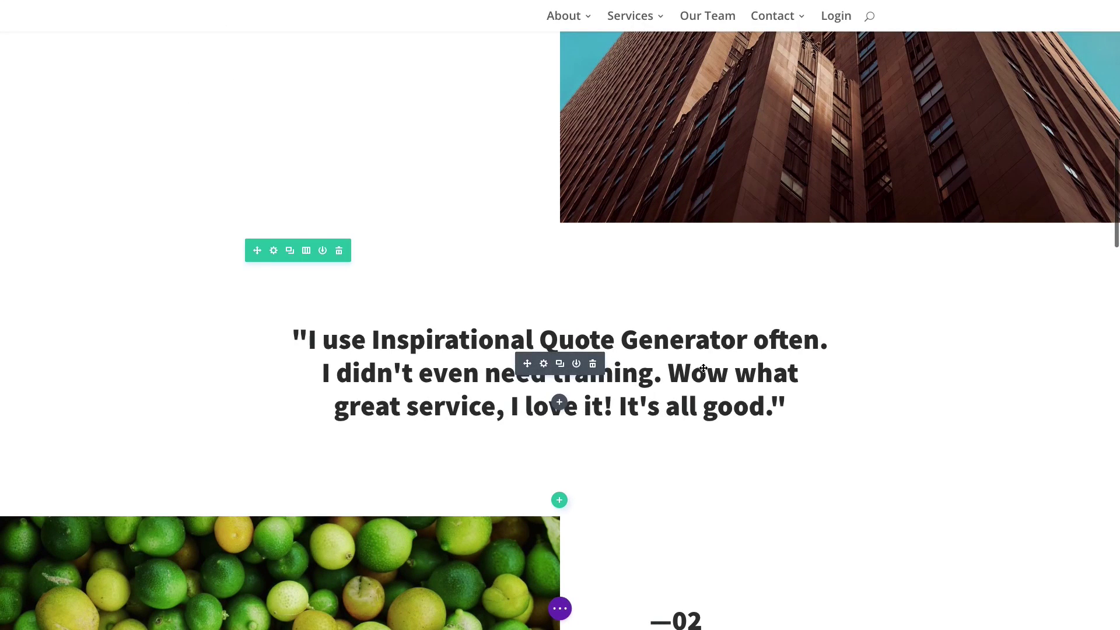
{"action": "left_click", "coordinate": [544, 364]}
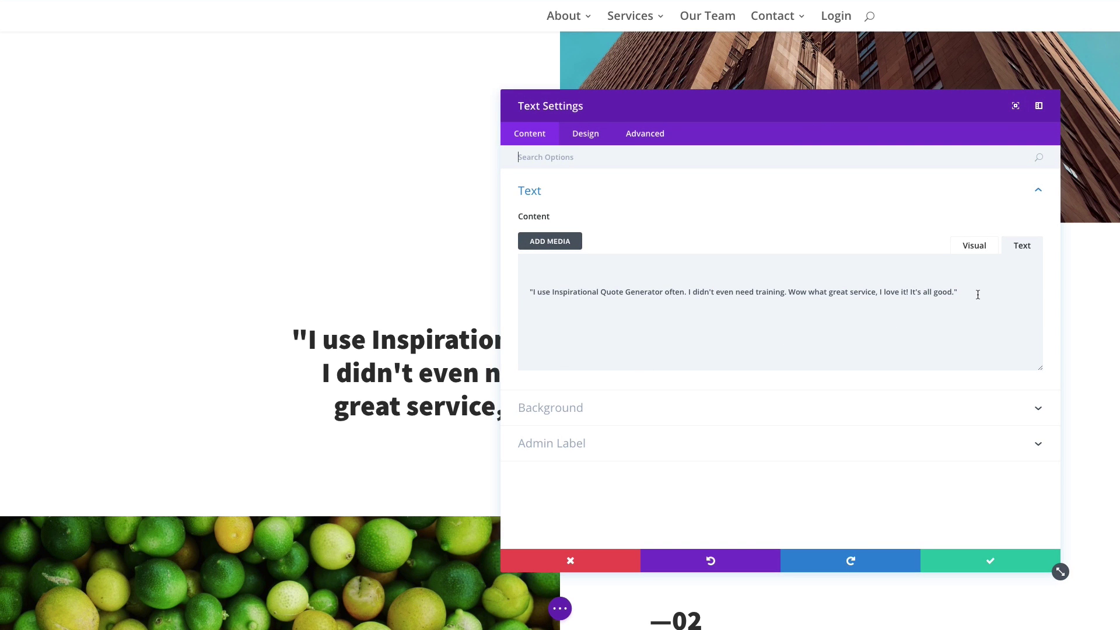
{"action": "left_click_drag", "start_coordinate": [939, 294], "coordinate": [527, 292]}
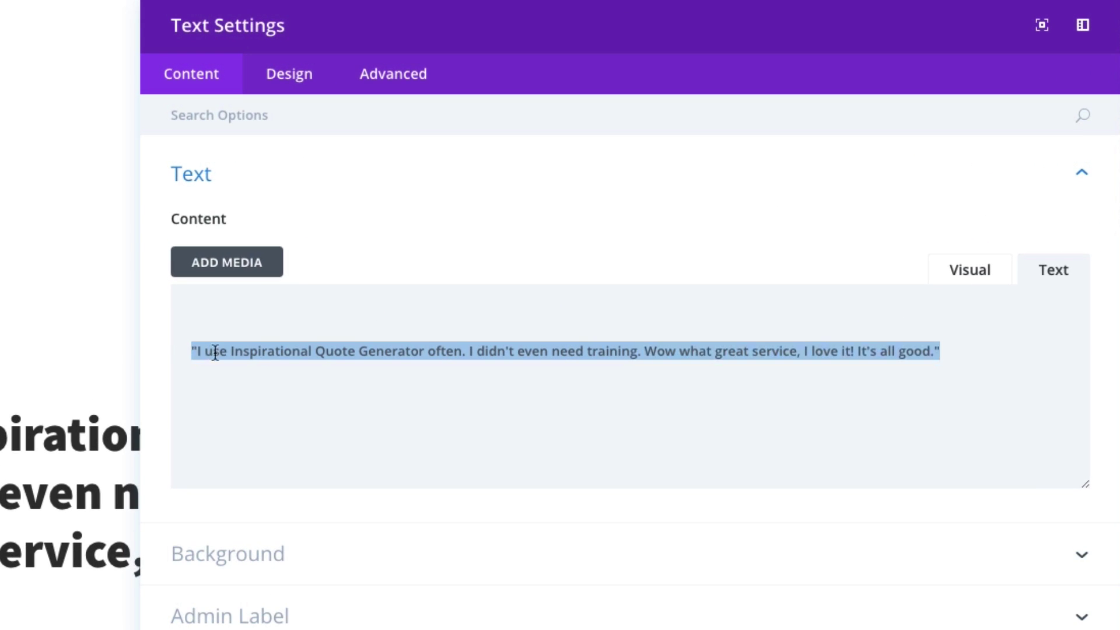
{"action": "left_click", "coordinate": [973, 352]}
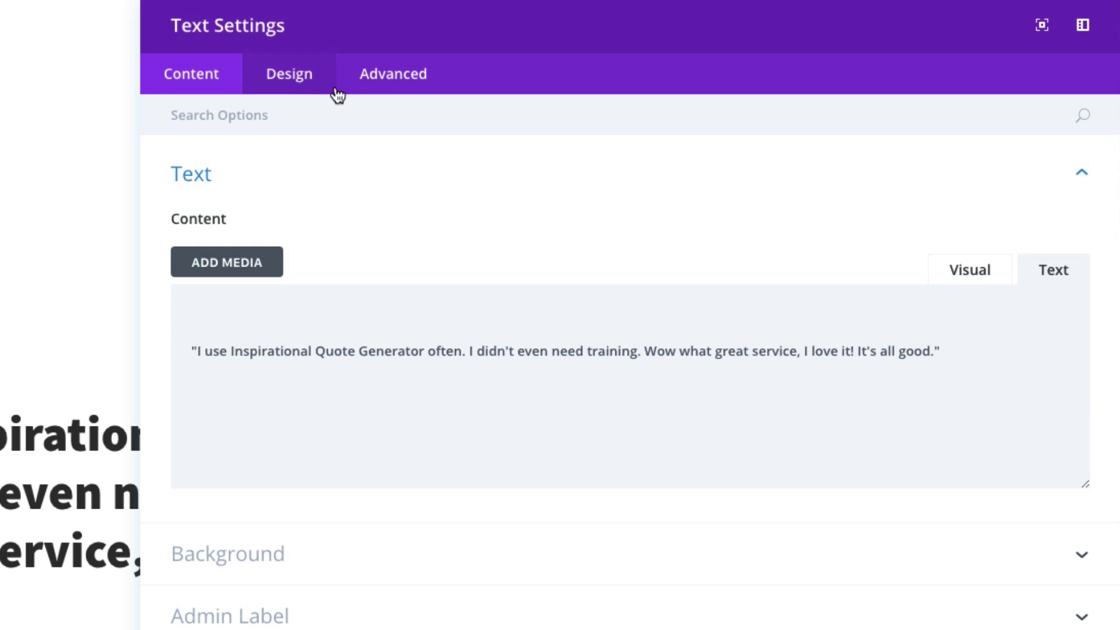
{"action": "left_click", "coordinate": [300, 84]}
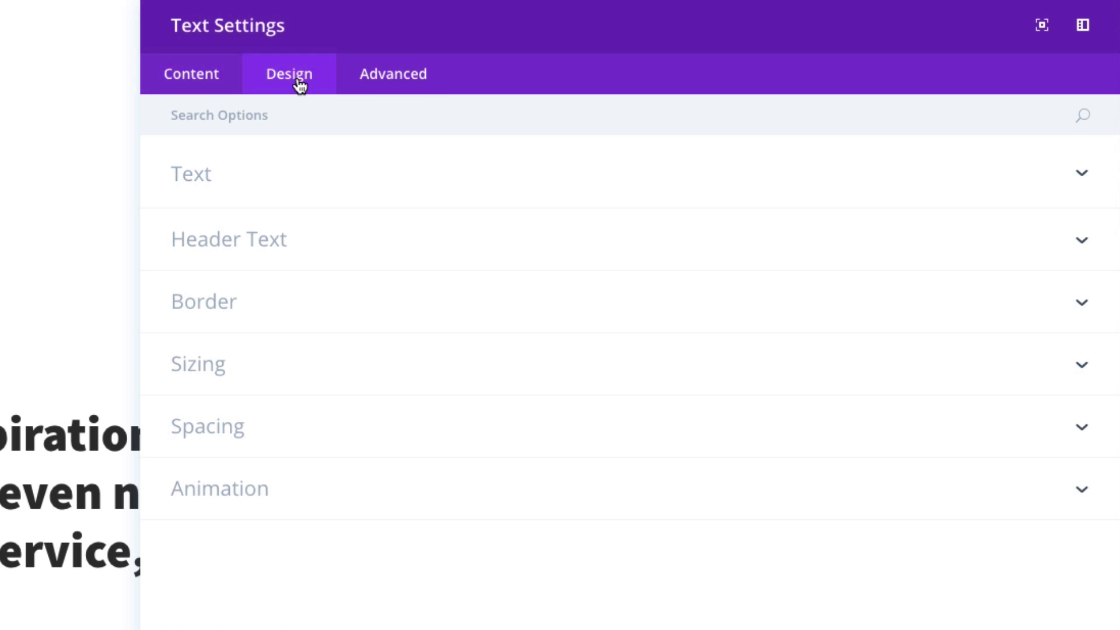
{"action": "left_click", "coordinate": [251, 181]}
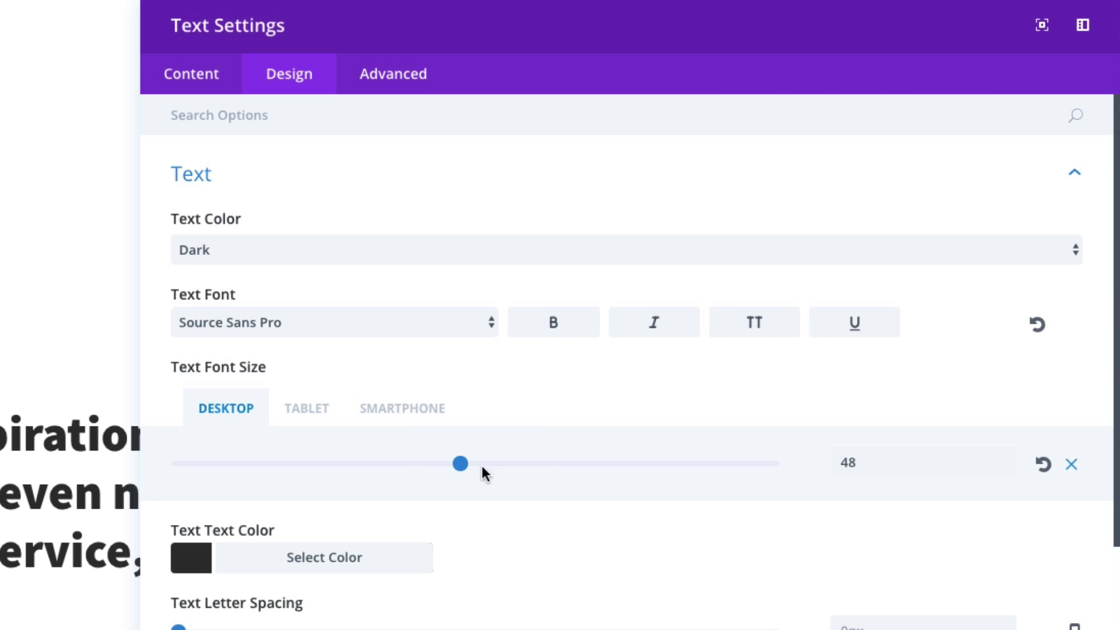
{"action": "left_click", "coordinate": [233, 322]}
{"action": "left_click", "coordinate": [215, 321]}
{"action": "scroll", "coordinate": [547, 376], "scroll_direction": "down", "scroll_amount": 2}
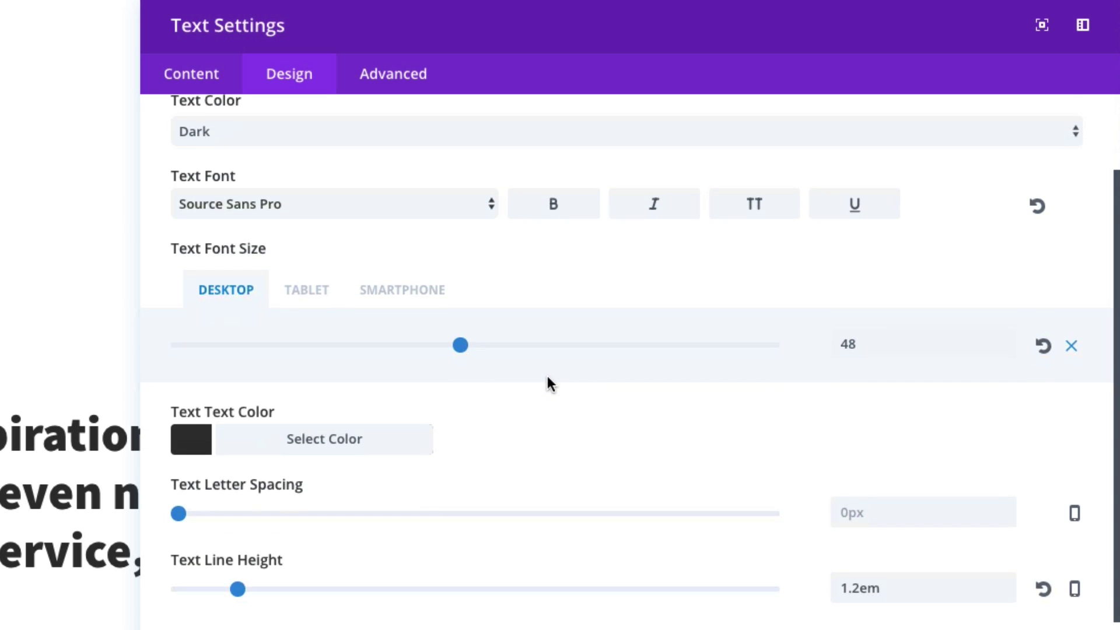
{"action": "scroll", "coordinate": [547, 377], "scroll_direction": "up", "scroll_amount": 2}
{"action": "scroll", "coordinate": [546, 377], "scroll_direction": "down", "scroll_amount": 3}
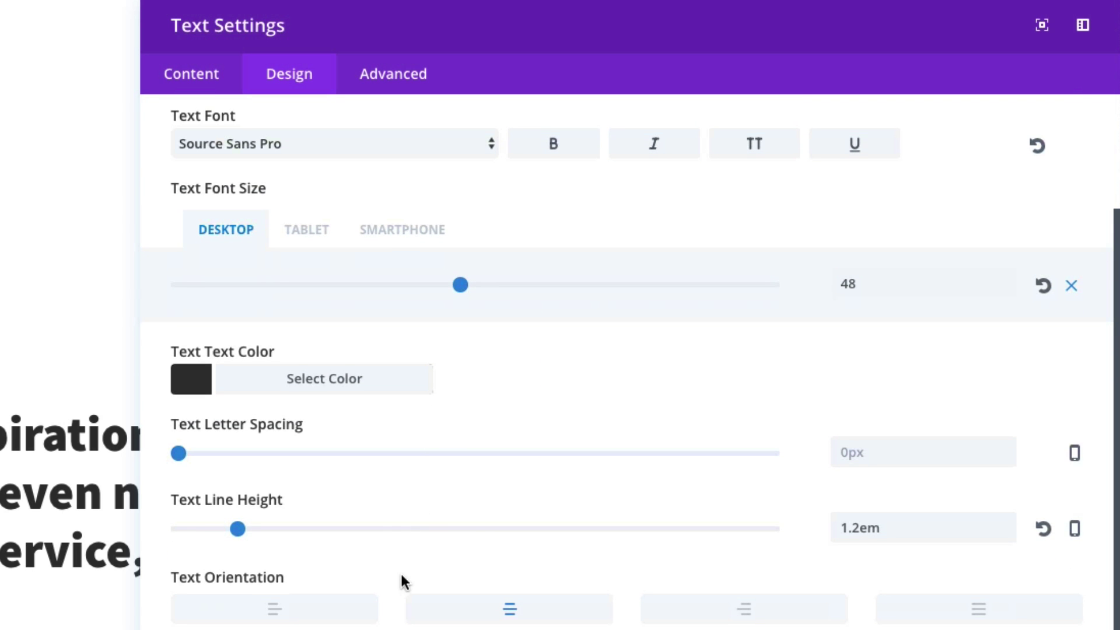
{"action": "scroll", "coordinate": [491, 503], "scroll_direction": "up", "scroll_amount": 3}
{"action": "scroll", "coordinate": [492, 503], "scroll_direction": "down", "scroll_amount": 3}
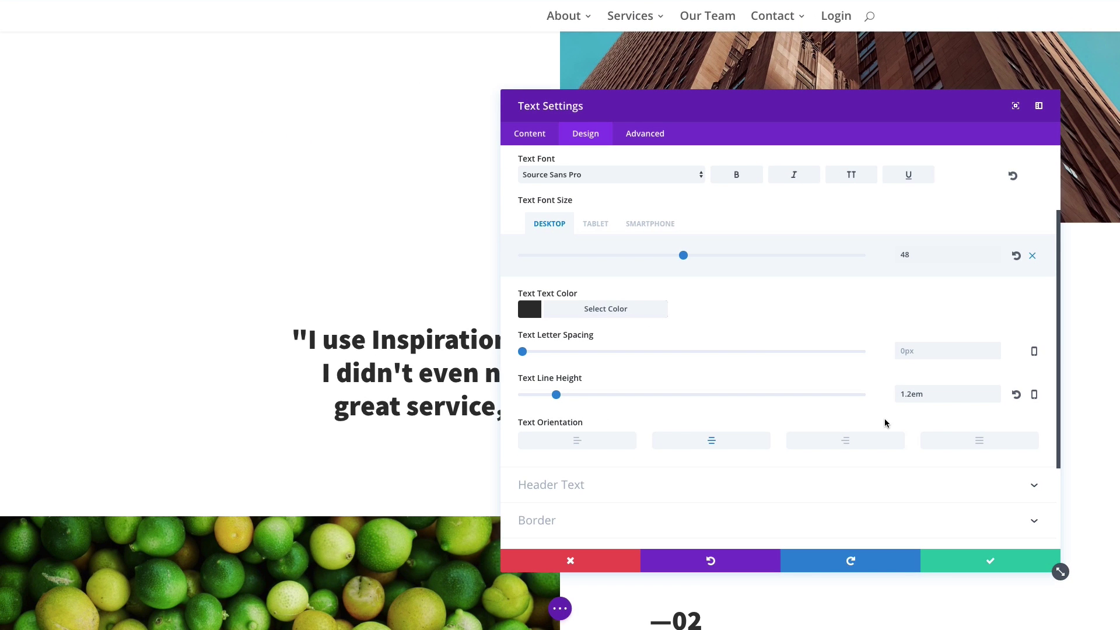
{"action": "scroll", "coordinate": [811, 408], "scroll_direction": "up", "scroll_amount": 1}
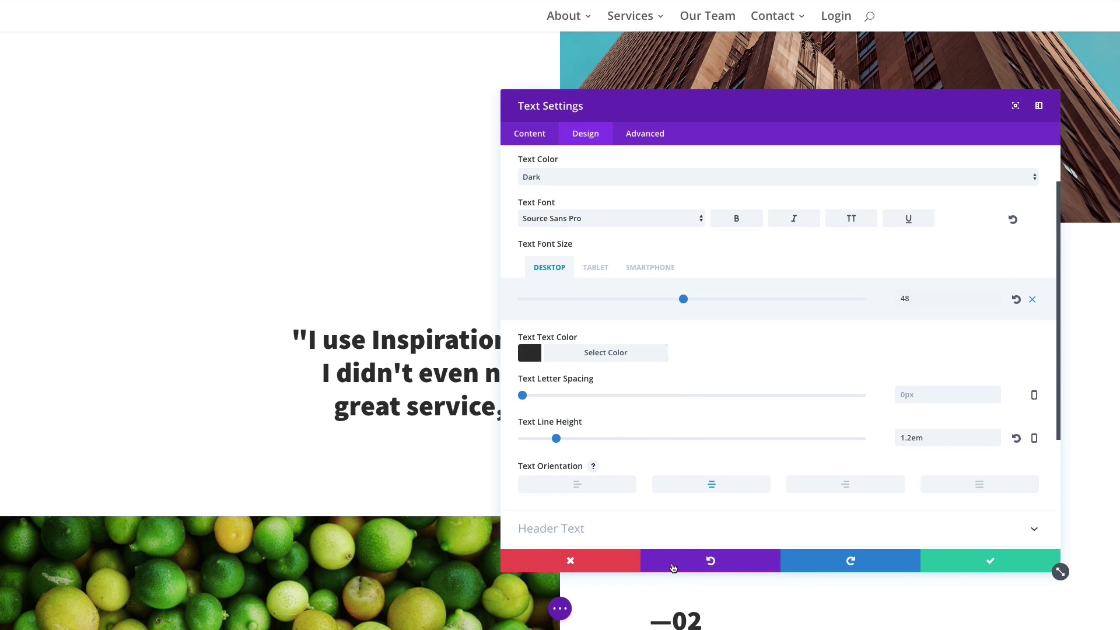
{"action": "left_click", "coordinate": [611, 565]}
{"action": "scroll", "coordinate": [542, 506], "scroll_direction": "down", "scroll_amount": 5}
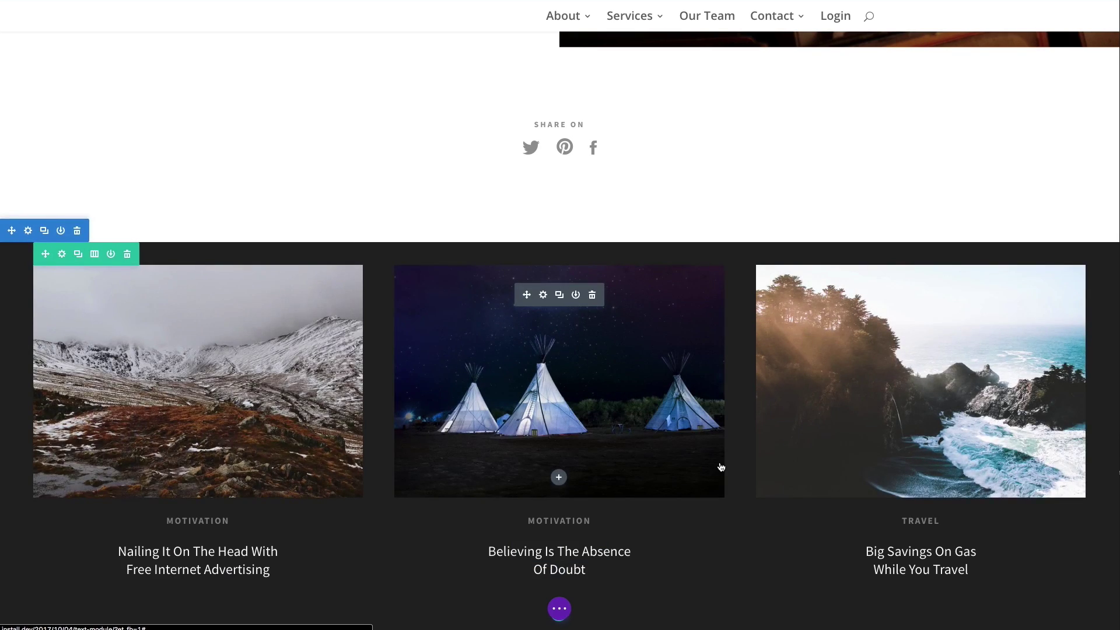
{"action": "scroll", "coordinate": [720, 465], "scroll_direction": "up", "scroll_amount": 8}
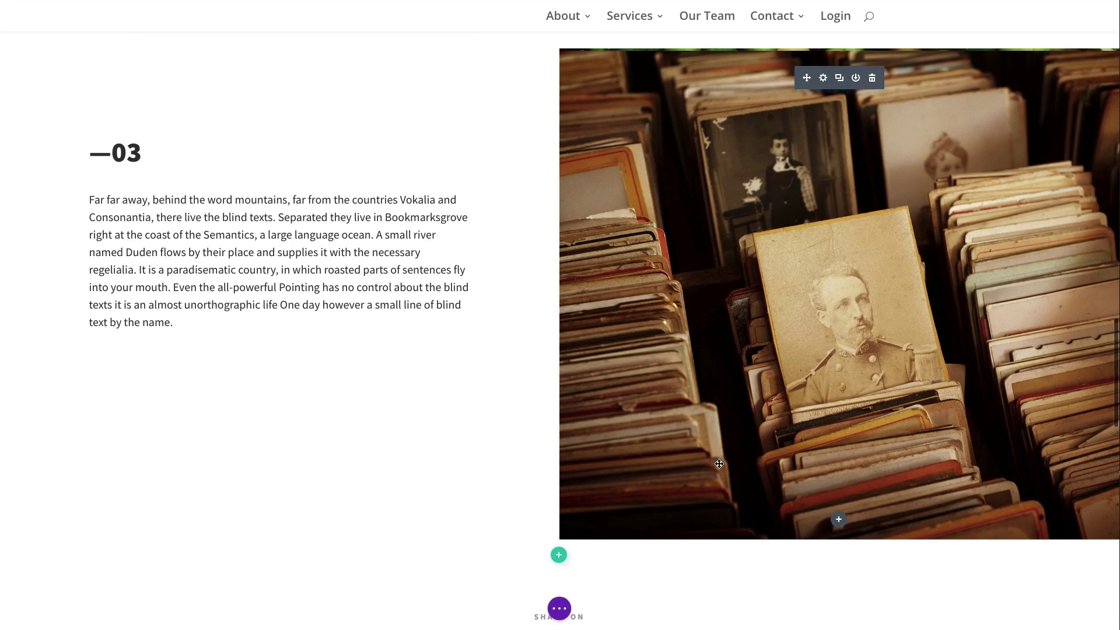